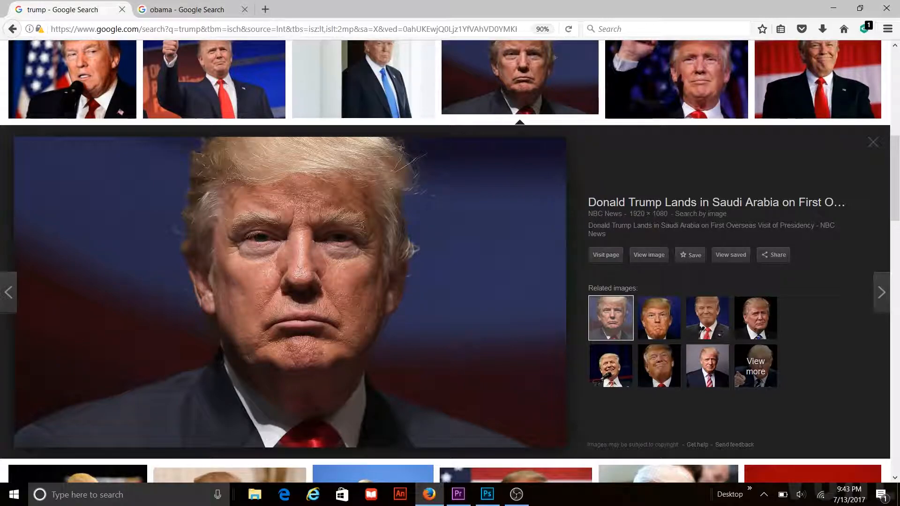
Switch to Photoshop, create a transparent 1920 × 1080 px document at 72 ppi, and paste in the copied Trump photo.
{"action": "key", "text": "ctrl+Tab"}
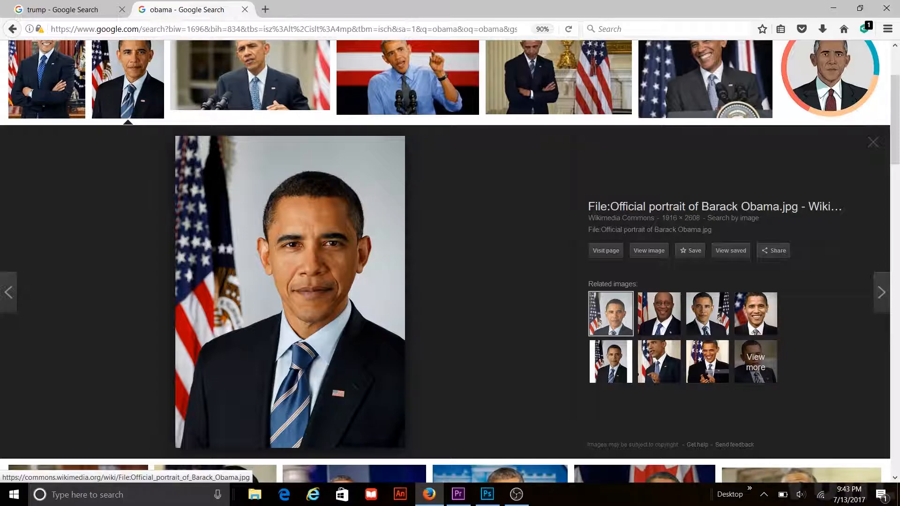
{"action": "key", "text": "ctrl+Tab"}
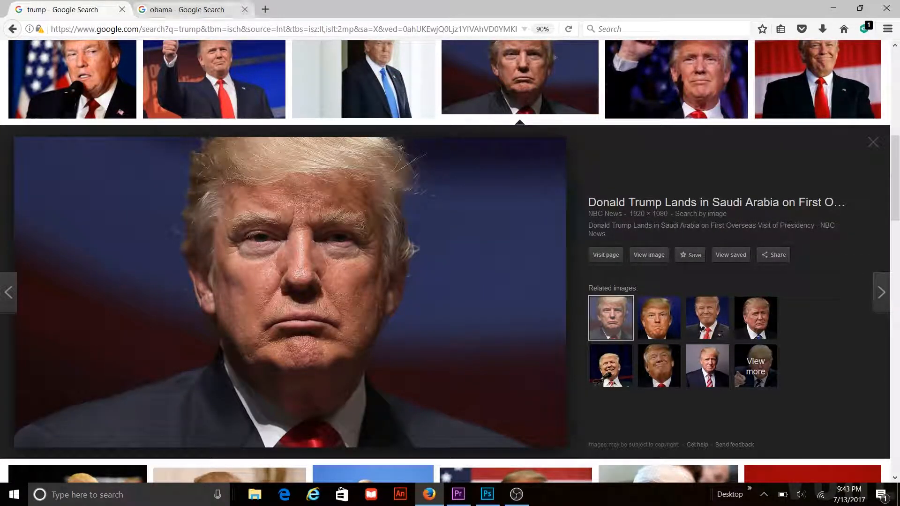
{"action": "left_click", "coordinate": [487, 494]}
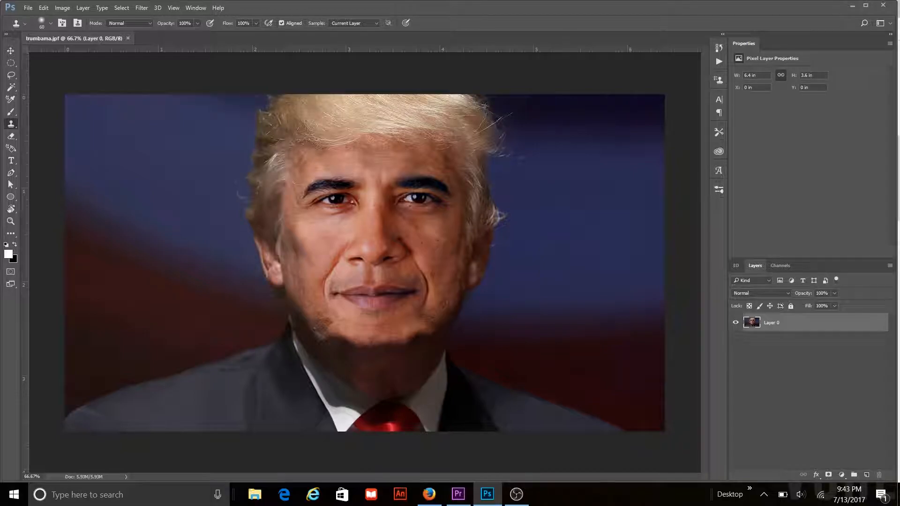
{"action": "left_click", "coordinate": [28, 8]}
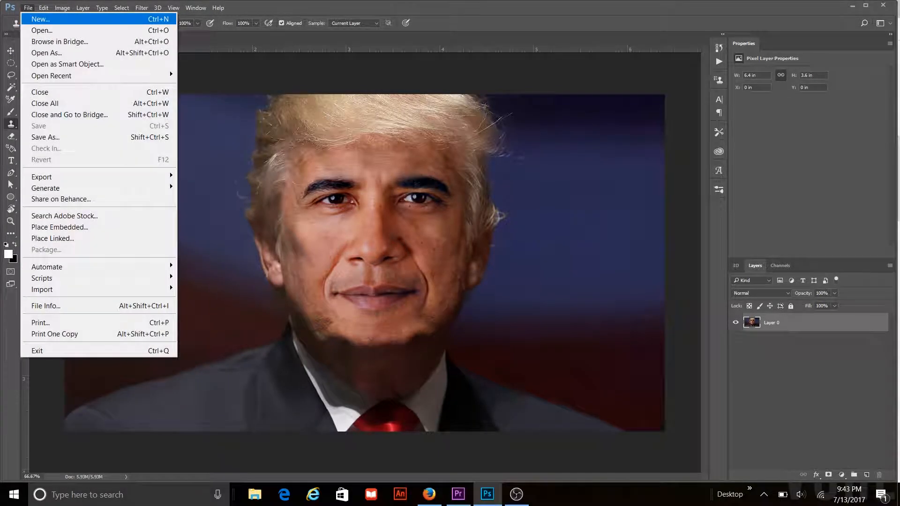
{"action": "left_click", "coordinate": [40, 19]}
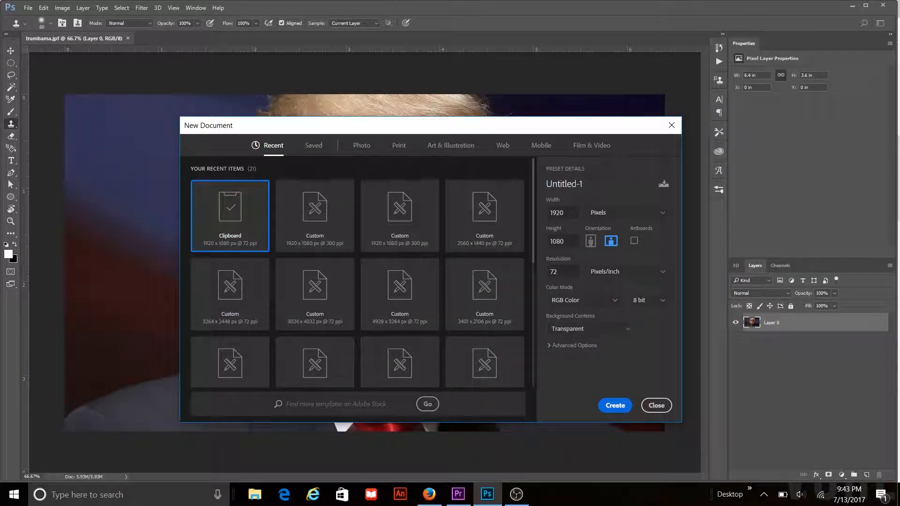
{"action": "left_click", "coordinate": [615, 405]}
{"action": "key", "text": "ctrl+v"}
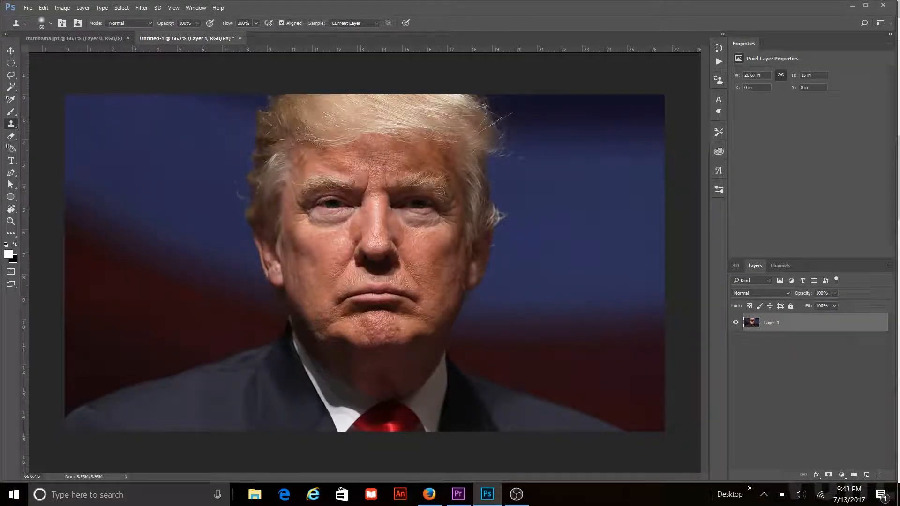
Copy the official Obama portrait from the browser's image results and paste it into the new Photoshop document.
{"action": "left_click", "coordinate": [429, 494]}
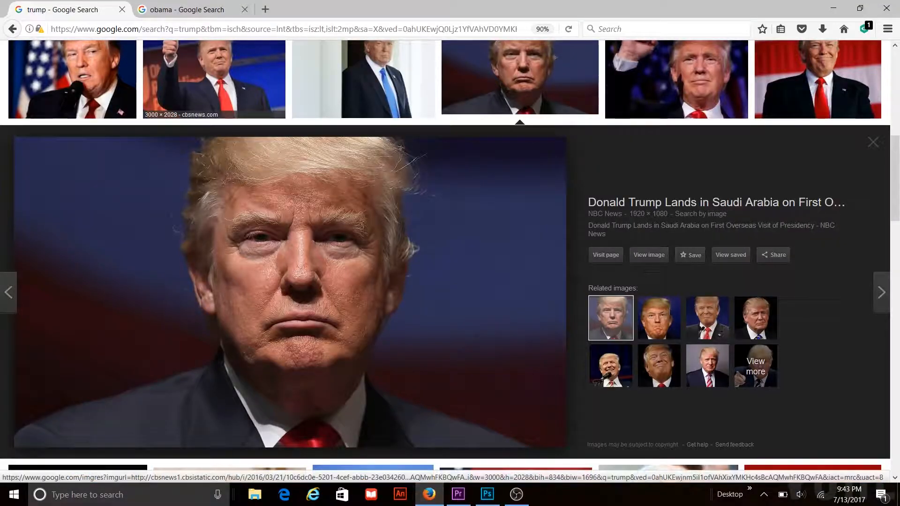
{"action": "scroll", "coordinate": [450, 261], "scroll_direction": "up", "scroll_amount": 5}
{"action": "key", "text": "ctrl+Tab"}
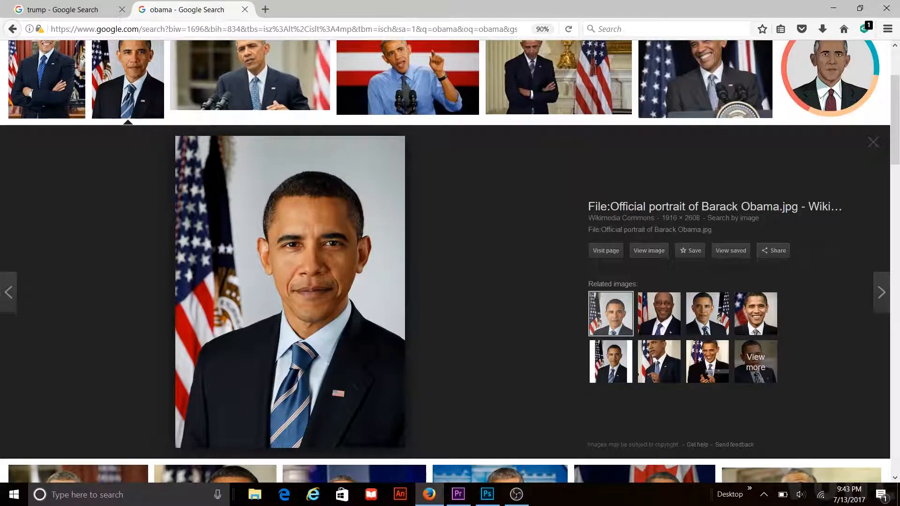
{"action": "right_click", "coordinate": [296, 251]}
{"action": "left_click", "coordinate": [309, 352]}
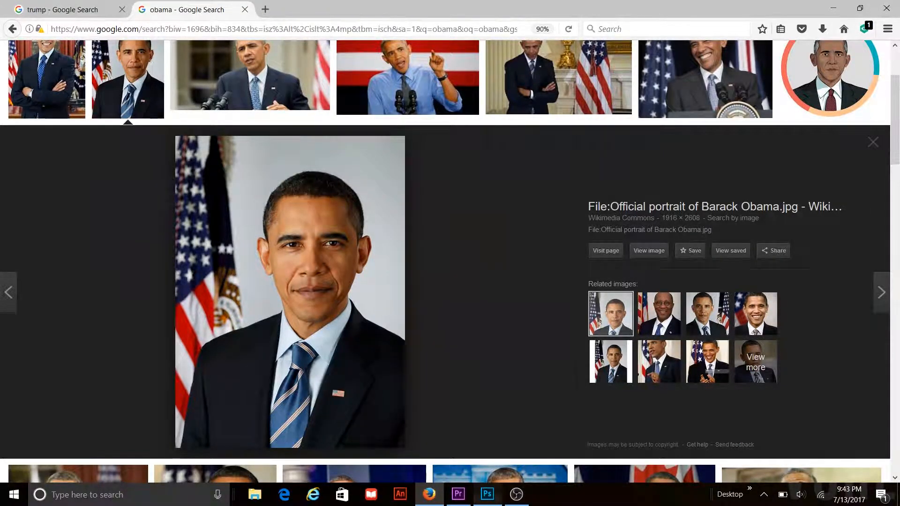
{"action": "left_click", "coordinate": [486, 494]}
{"action": "key", "text": "ctrl+v"}
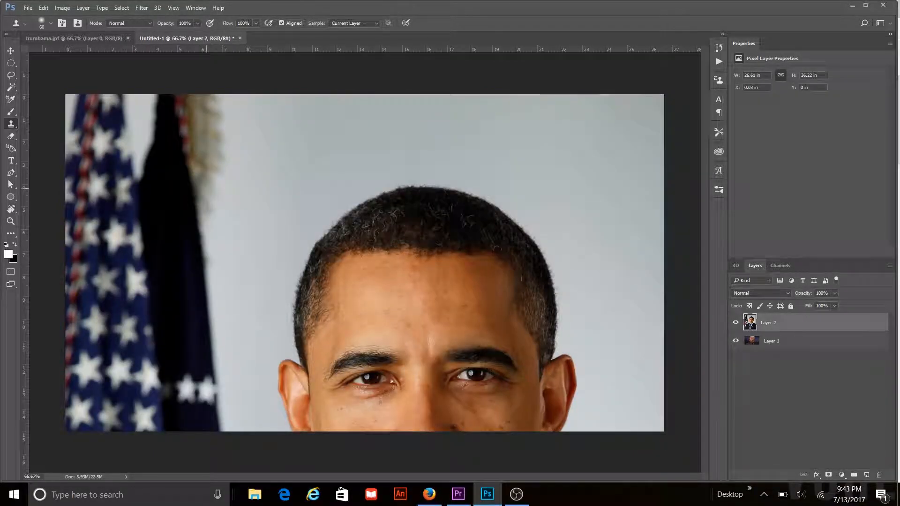
Scale the Obama portrait down to about 9.7 × 13.2 in and place it over the middle of the Trump photo.
{"action": "key", "text": "ctrl+t"}
{"action": "left_click_drag", "start_coordinate": [65, 94], "coordinate": [231, 319]}
{"action": "left_click_drag", "start_coordinate": [356, 379], "coordinate": [356, 155]}
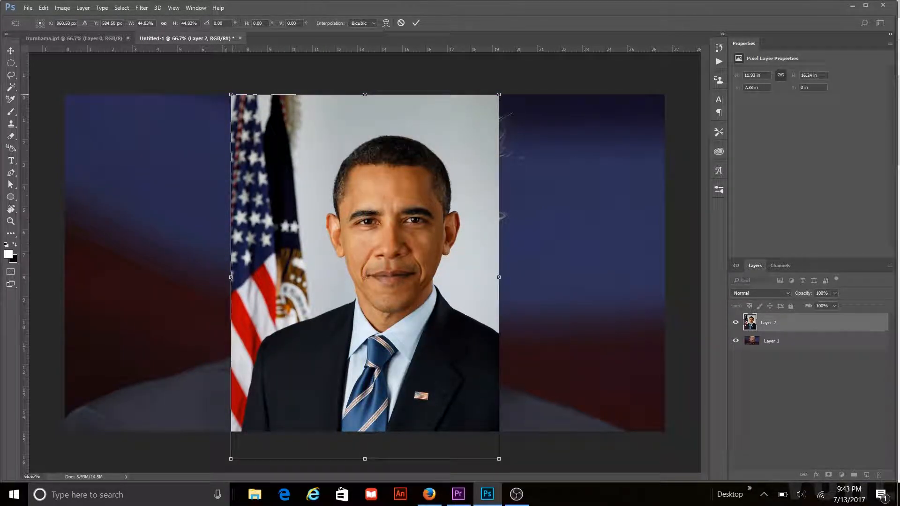
{"action": "left_click_drag", "start_coordinate": [231, 94], "coordinate": [255, 125]}
{"action": "mouse_move", "coordinate": [346, 178]}
{"action": "left_mouse_down"}
{"action": "mouse_move", "coordinate": [358, 161]}
{"action": "mouse_move", "coordinate": [374, 163]}
{"action": "left_mouse_up"}
{"action": "key", "text": "Return"}
Outline Obama's face from above the eyebrows to the chin with the Lasso tool, delete everything outside it, and deselect.
{"action": "key", "text": "s"}
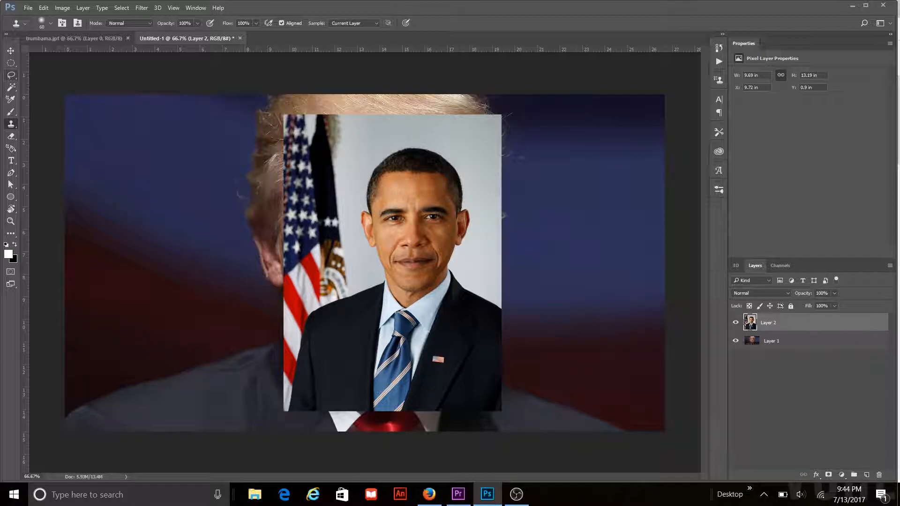
{"action": "left_click", "coordinate": [11, 75]}
{"action": "right_click", "coordinate": [11, 75]}
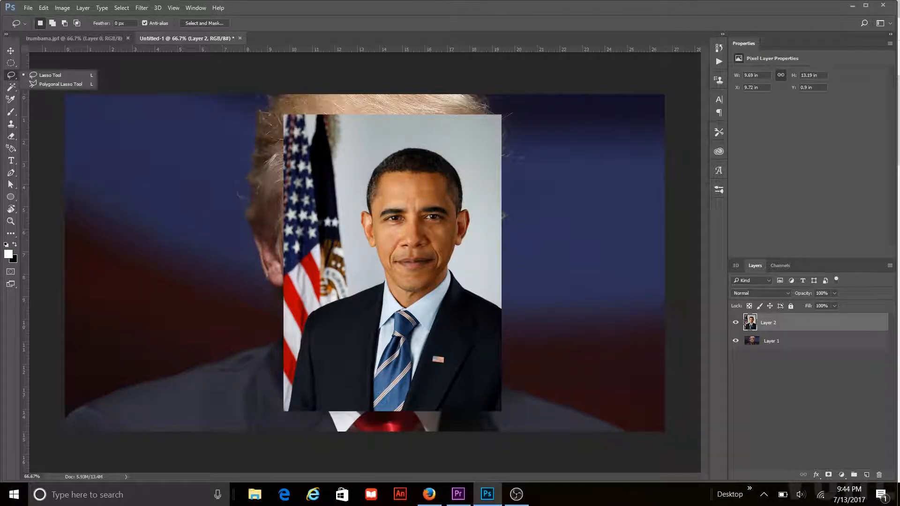
{"action": "left_click", "coordinate": [47, 75]}
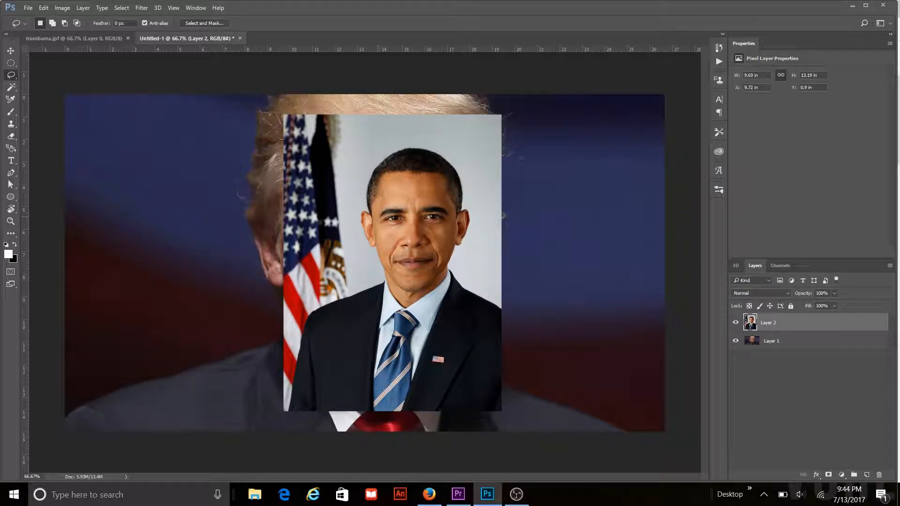
{"action": "mouse_move", "coordinate": [389, 199]}
{"action": "left_mouse_down"}
{"action": "mouse_move", "coordinate": [417, 197]}
{"action": "mouse_move", "coordinate": [453, 227]}
{"action": "mouse_move", "coordinate": [452, 244]}
{"action": "mouse_move", "coordinate": [422, 278]}
{"action": "mouse_move", "coordinate": [381, 257]}
{"action": "left_mouse_up"}
{"action": "key", "text": "ctrl+shift+i"}
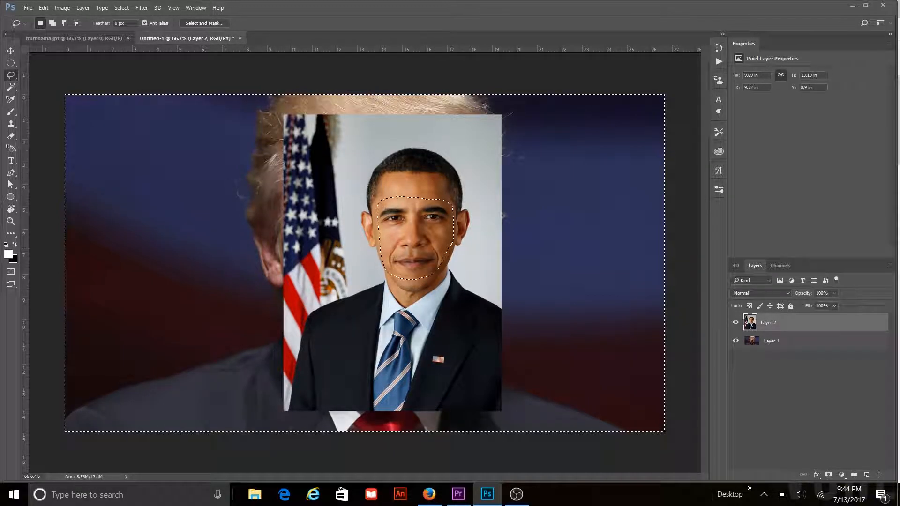
{"action": "key", "text": "Delete"}
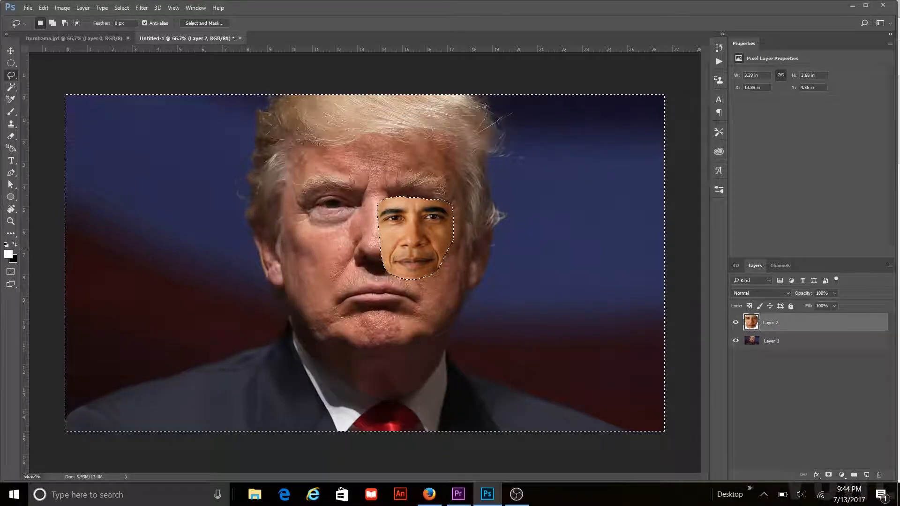
{"action": "key", "text": "ctrl+d"}
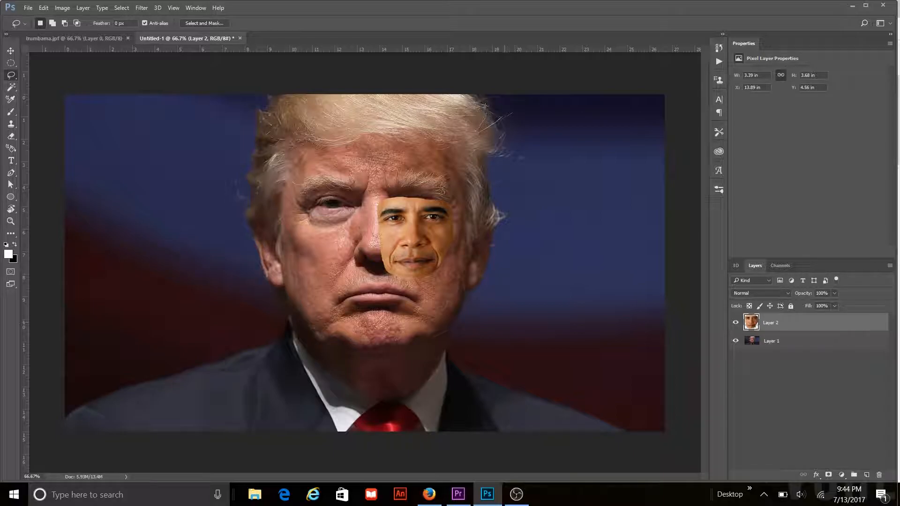
Enlarge the cut-out face to about 215% and position it over Trump's face.
{"action": "key", "text": "ctrl+t"}
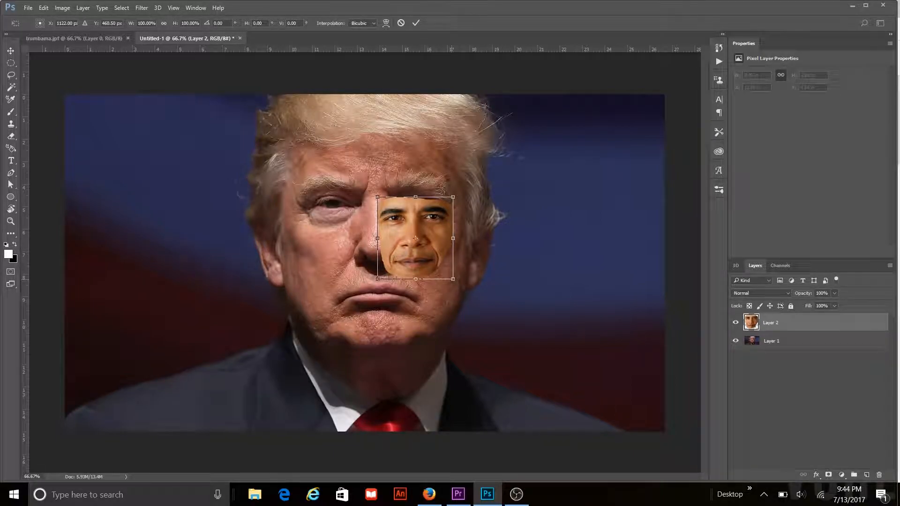
{"action": "left_click_drag", "start_coordinate": [453, 279], "coordinate": [540, 374]}
{"action": "left_click_drag", "start_coordinate": [494, 307], "coordinate": [414, 268]}
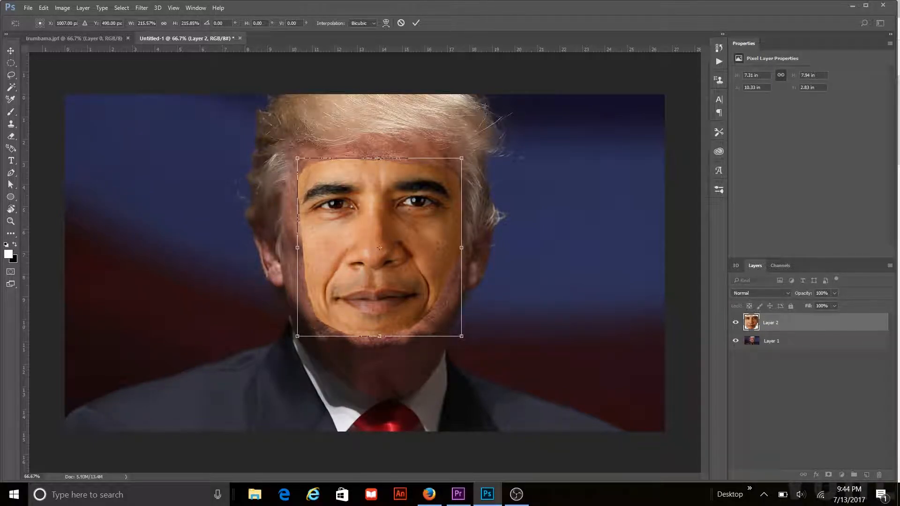
Lower the face layer's opacity to 63% and refine its alignment with the features below, rotating it about 1.1° and scaling to about 212%.
{"action": "left_click", "coordinate": [834, 293]}
{"action": "left_click_drag", "start_coordinate": [837, 304], "coordinate": [820, 304]}
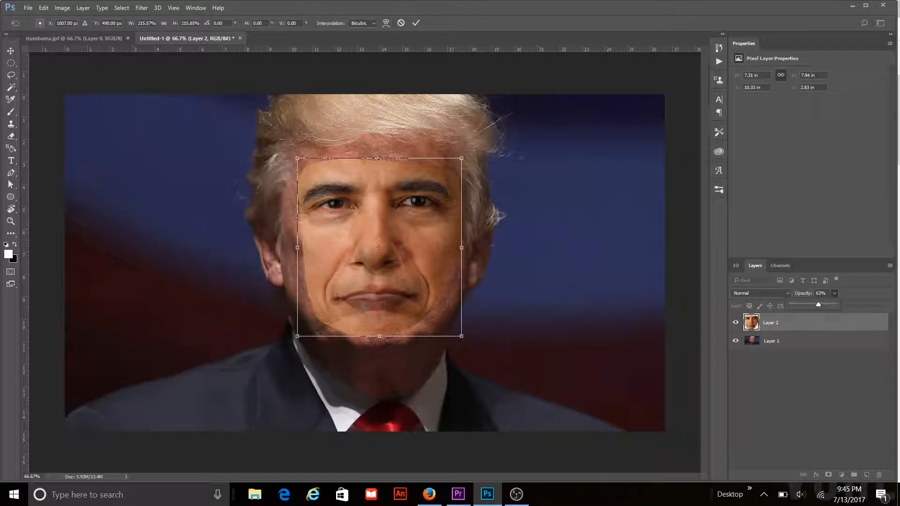
{"action": "mouse_move", "coordinate": [386, 246]}
{"action": "left_mouse_down"}
{"action": "mouse_move", "coordinate": [379, 262]}
{"action": "mouse_move", "coordinate": [376, 249]}
{"action": "left_mouse_up"}
{"action": "left_click_drag", "start_coordinate": [461, 136], "coordinate": [463, 123]}
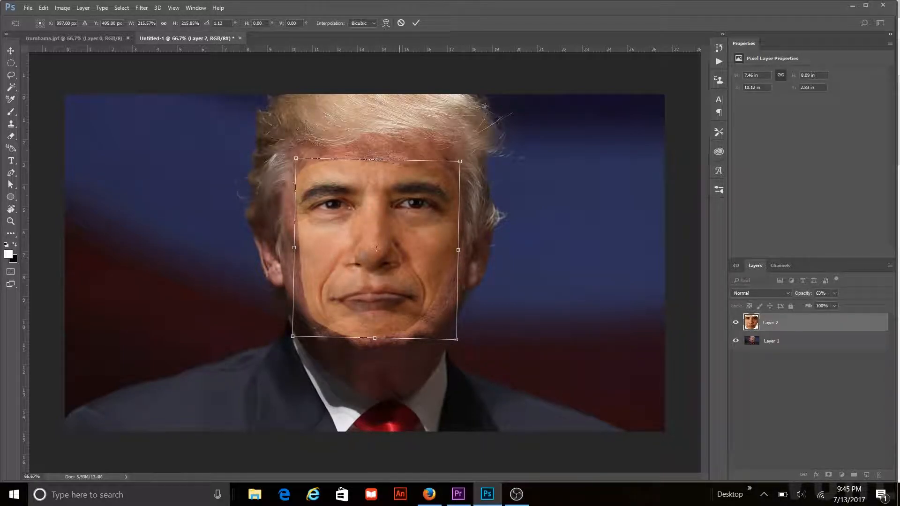
{"action": "left_click_drag", "start_coordinate": [402, 233], "coordinate": [404, 233]}
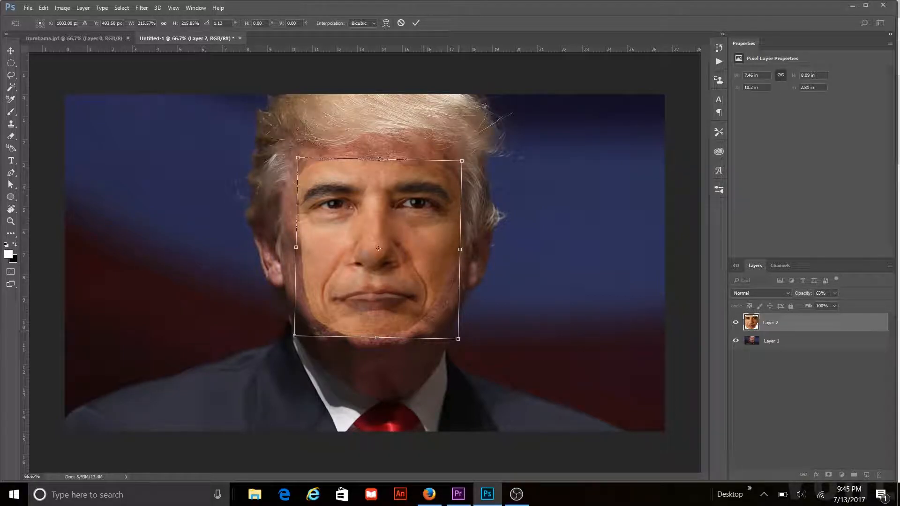
{"action": "left_click_drag", "start_coordinate": [458, 338], "coordinate": [455, 336]}
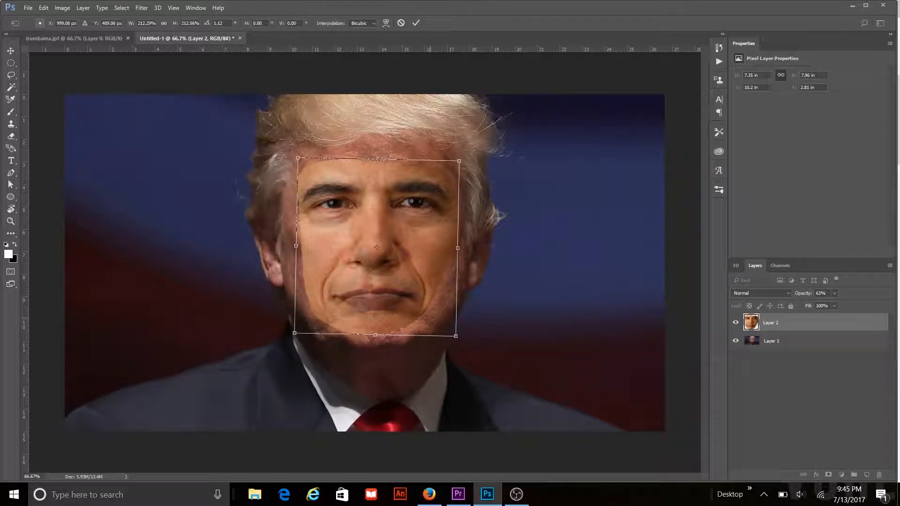
Set the face layer's opacity to 100% and apply the transform.
{"action": "left_click", "coordinate": [834, 293]}
{"action": "mouse_move", "coordinate": [834, 304]}
{"action": "left_mouse_down"}
{"action": "mouse_move", "coordinate": [814, 305]}
{"action": "mouse_move", "coordinate": [850, 305]}
{"action": "left_mouse_up"}
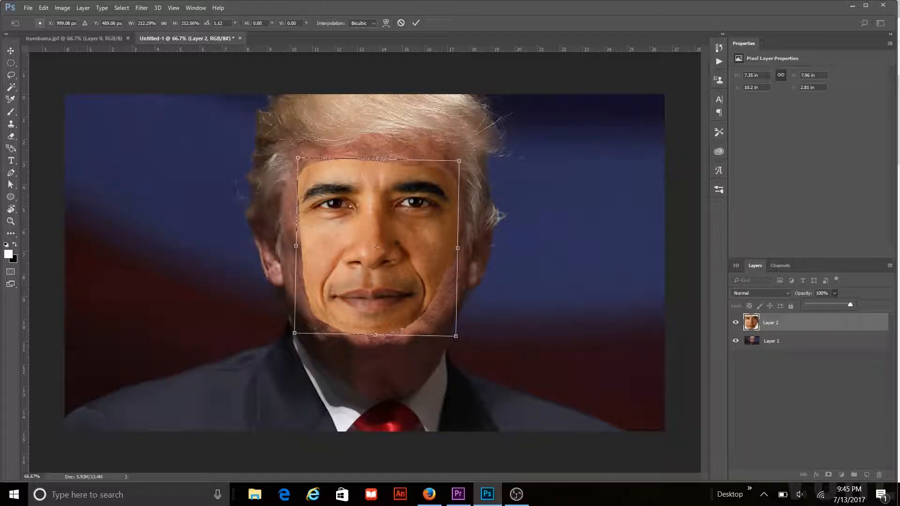
{"action": "key", "text": "Return"}
{"action": "key", "text": "Return"}
Lasso a smoother outline around the enlarged face, delete the layer's pixels outside it, and deselect.
{"action": "key", "text": "l"}
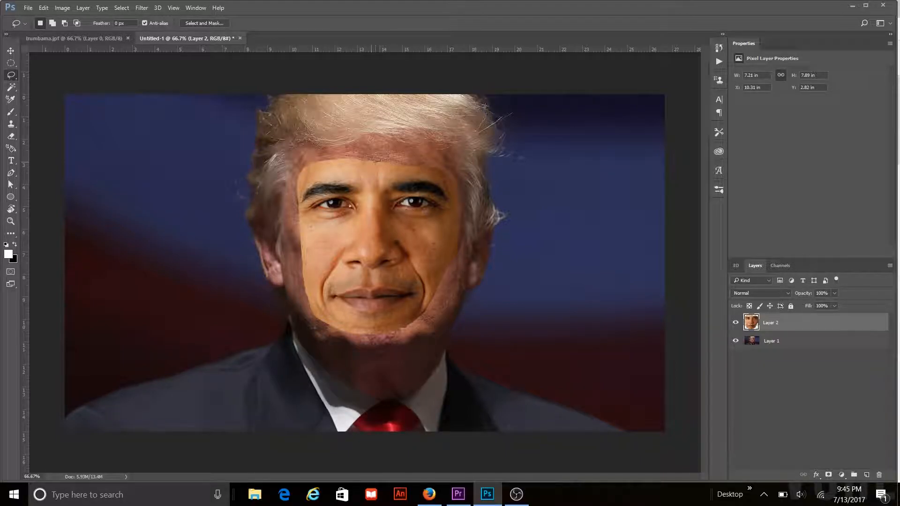
{"action": "left_click_drag", "start_coordinate": [364, 163], "coordinate": [301, 185]}
{"action": "left_click_drag", "start_coordinate": [299, 257], "coordinate": [307, 287]}
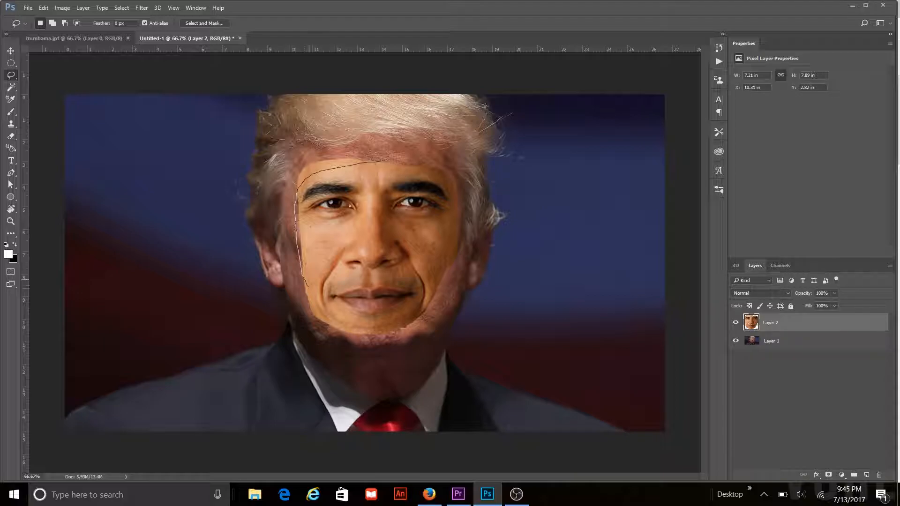
{"action": "left_click_drag", "start_coordinate": [334, 331], "coordinate": [395, 339]}
{"action": "left_click_drag", "start_coordinate": [451, 233], "coordinate": [454, 218]}
{"action": "left_click_drag", "start_coordinate": [435, 166], "coordinate": [432, 164]}
{"action": "key", "text": "ctrl+shift+i"}
{"action": "key", "text": "Delete"}
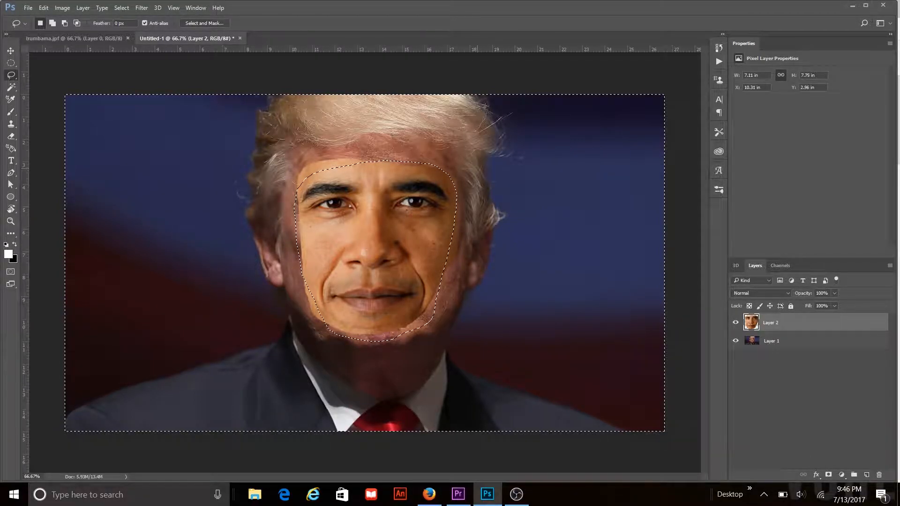
{"action": "key", "text": "ctrl+d"}
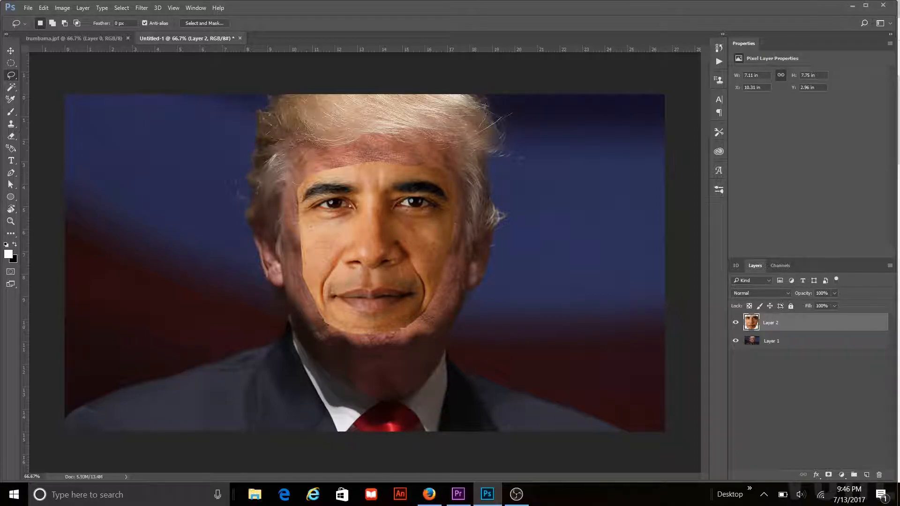
Rename the face layer as obama and the background photo layer as trump.
{"action": "double_click", "coordinate": [770, 323]}
{"action": "type", "text": "obama"}
{"action": "key", "text": "Tab"}
{"action": "type", "text": "trum"}
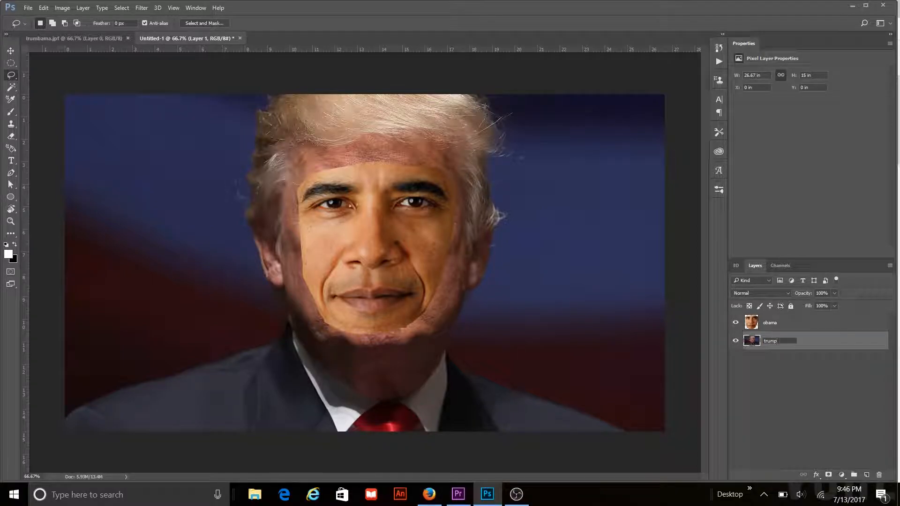
{"action": "left_click", "coordinate": [809, 389]}
Select the face shape on the obama layer by picking its transparent surroundings with the Magic Wand and inverting the selection.
{"action": "left_click", "coordinate": [809, 322]}
{"action": "left_click", "coordinate": [11, 87]}
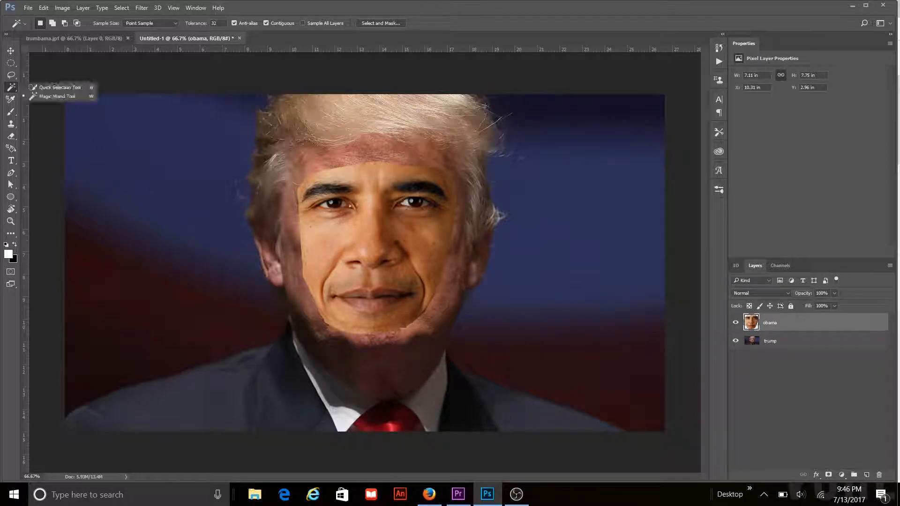
{"action": "left_click", "coordinate": [39, 95]}
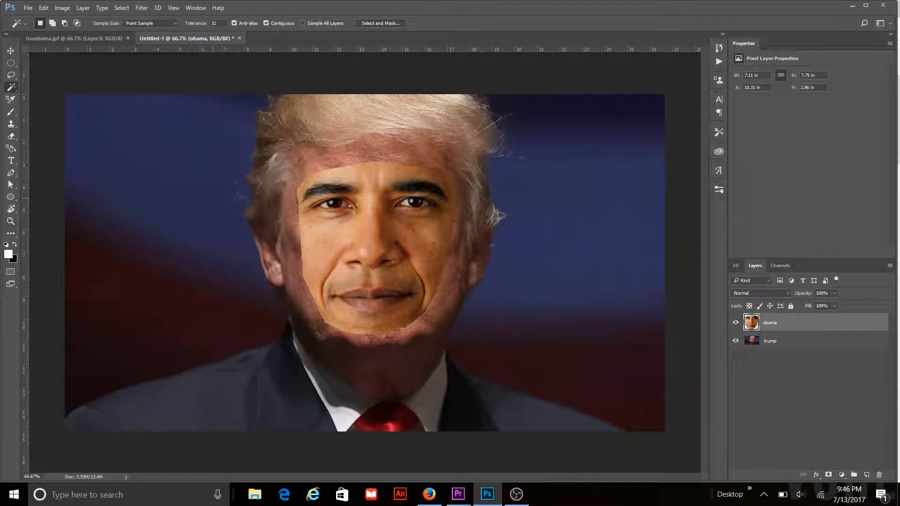
{"action": "left_click", "coordinate": [221, 196]}
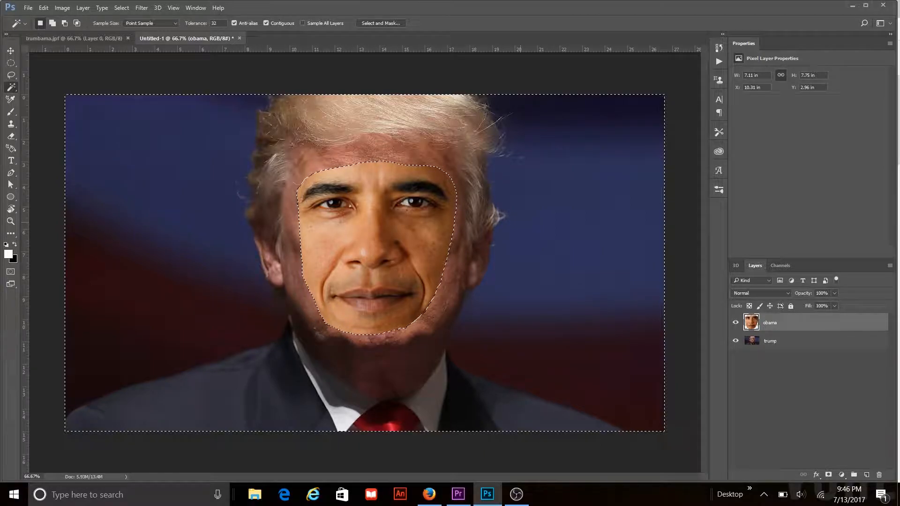
{"action": "key", "text": "ctrl+shift+i"}
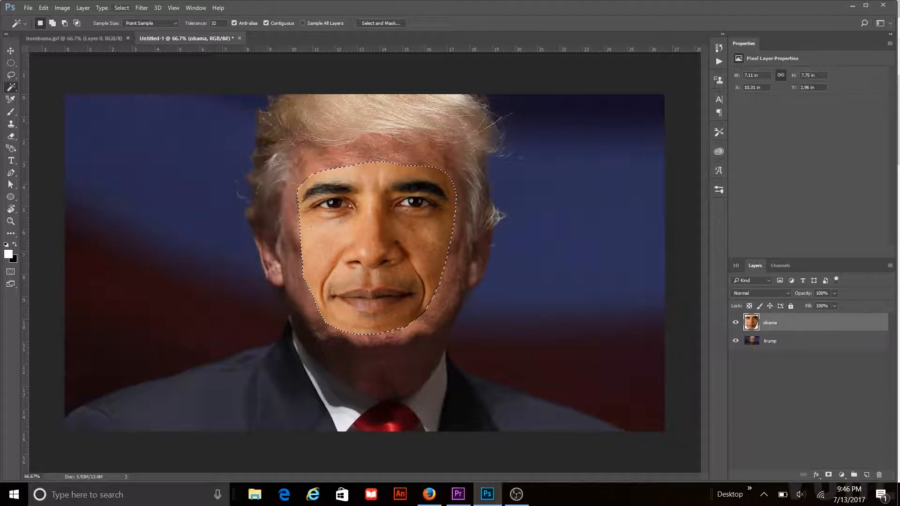
Contract the face selection by 15 pixels.
{"action": "left_click", "coordinate": [121, 7]}
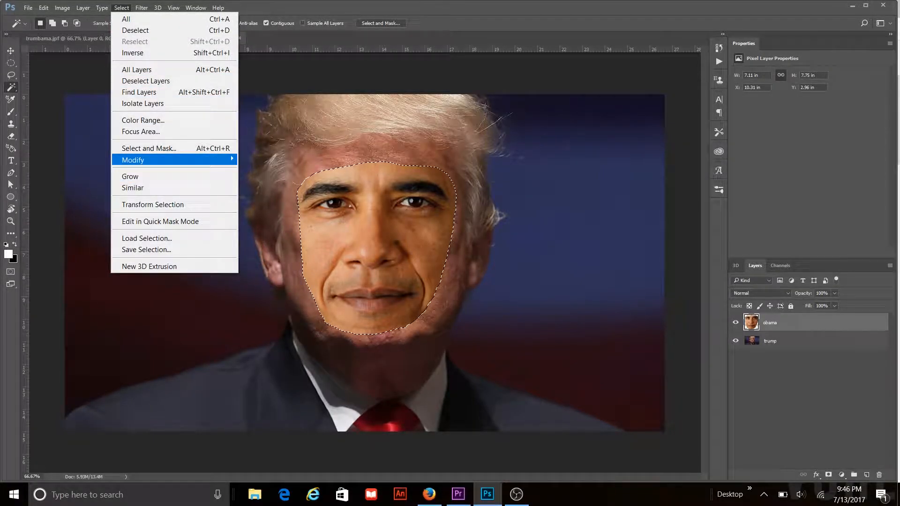
{"action": "mouse_move", "coordinate": [141, 160]}
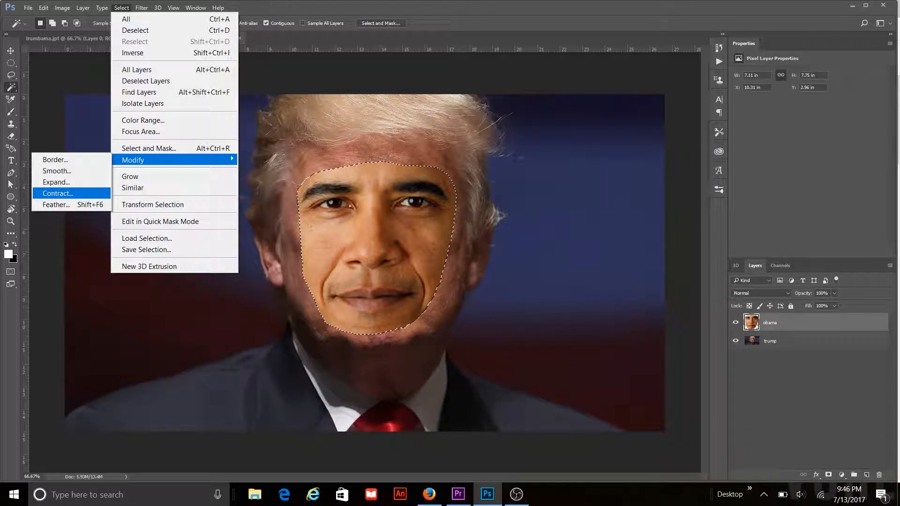
{"action": "left_click", "coordinate": [57, 193]}
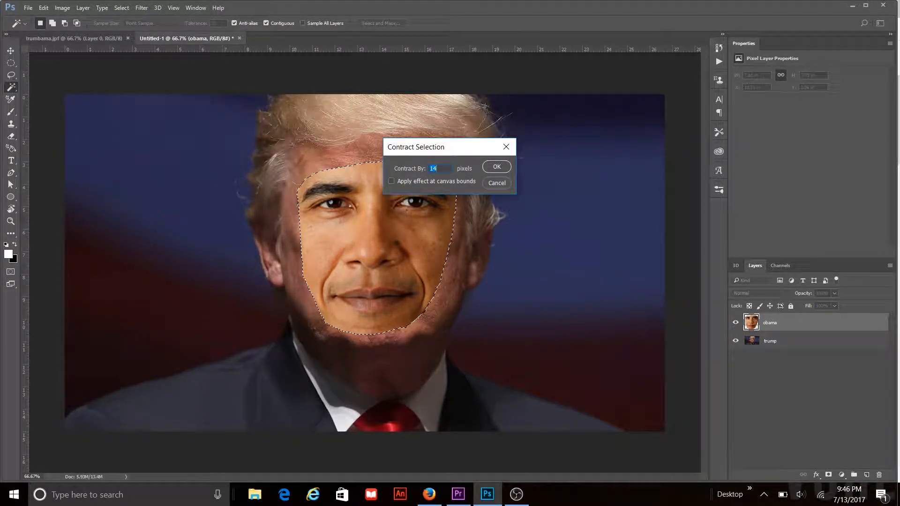
{"action": "type", "text": "1"}
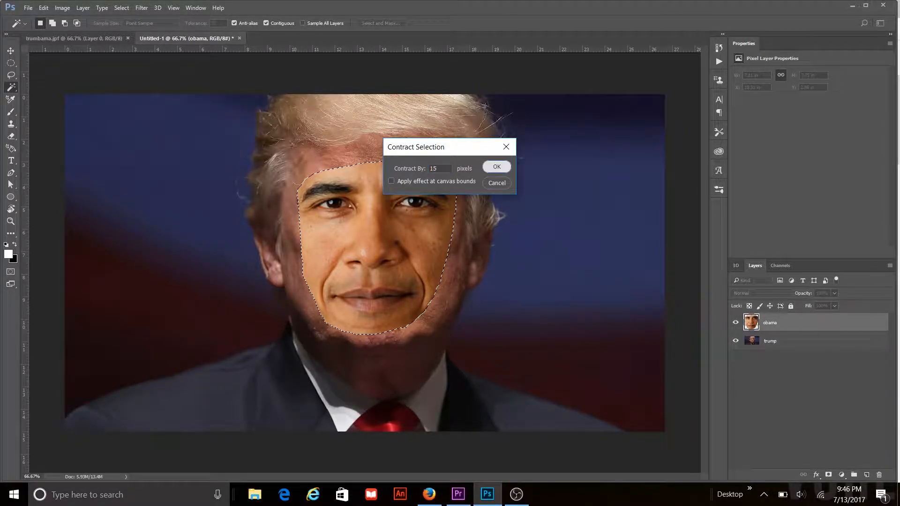
{"action": "left_click", "coordinate": [497, 166]}
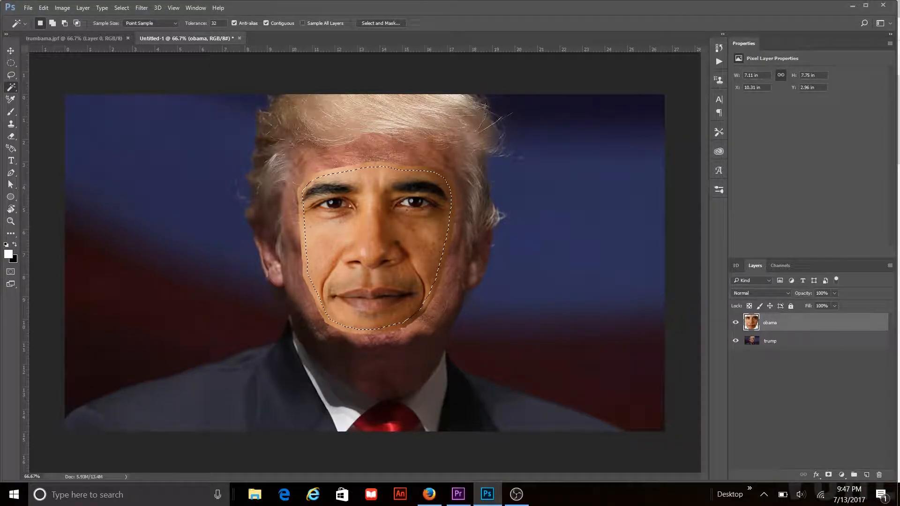
Delete the trump layer's pixels inside the contracted face selection and deselect.
{"action": "left_click", "coordinate": [770, 340]}
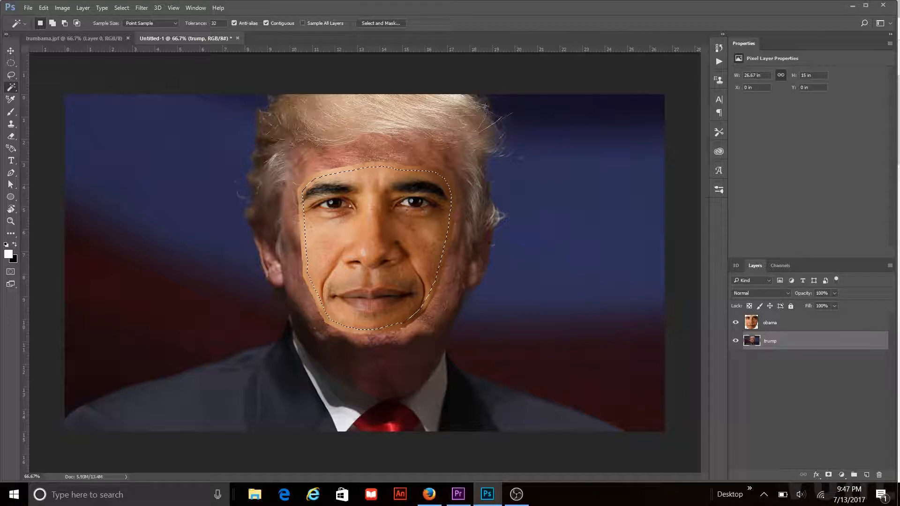
{"action": "key", "text": "ctrl+d"}
Start a Curves adjustment on the obama layer and darken the face by lowering the RGB curve's midtones slightly.
{"action": "left_click", "coordinate": [770, 322]}
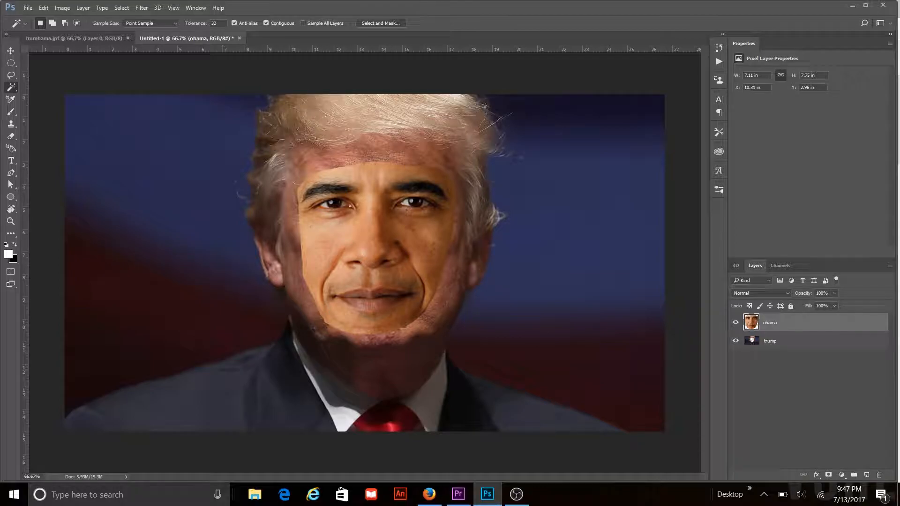
{"action": "key", "text": "alt+i"}
{"action": "key", "text": "Down"}
{"action": "key", "text": "Right"}
{"action": "key", "text": "Down"}
{"action": "key", "text": "Down"}
{"action": "key", "text": "Return"}
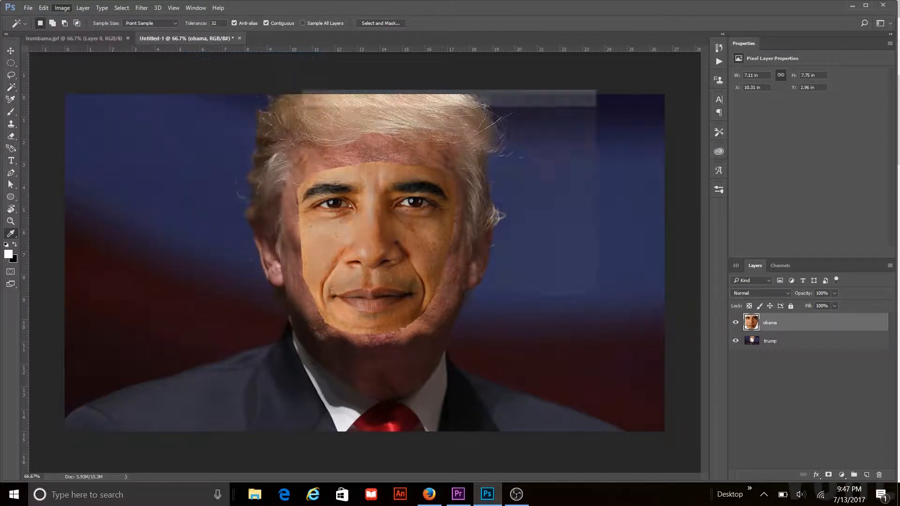
{"action": "left_click_drag", "start_coordinate": [425, 99], "coordinate": [130, 182]}
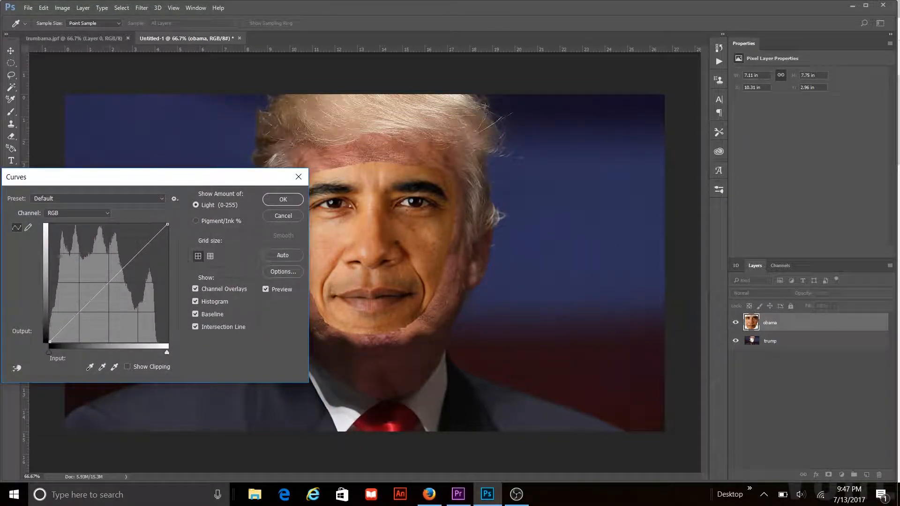
{"action": "left_click", "coordinate": [109, 284]}
{"action": "left_click_drag", "start_coordinate": [109, 284], "coordinate": [112, 285]}
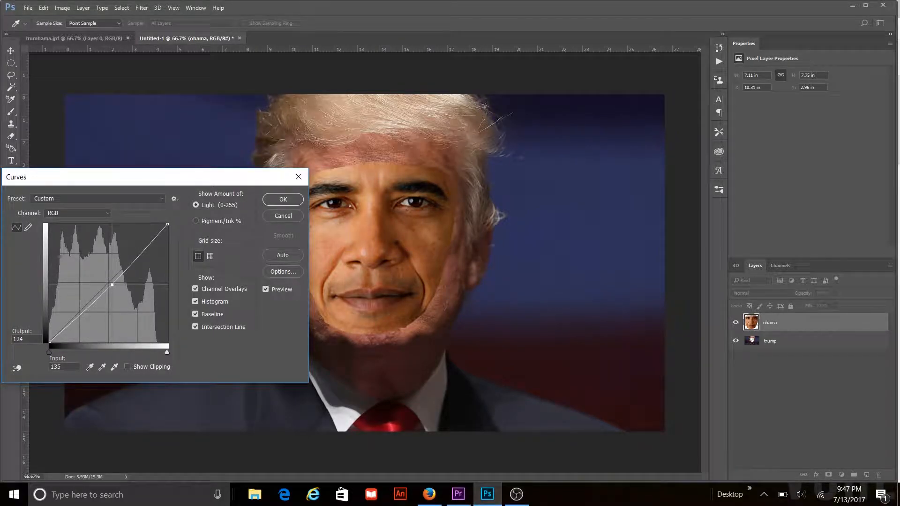
{"action": "left_click_drag", "start_coordinate": [112, 284], "coordinate": [110, 285]}
Raise the Red curve's midtones slightly and lower the Green curve to output 137 at input 144.
{"action": "left_click", "coordinate": [77, 212]}
{"action": "left_click", "coordinate": [56, 220]}
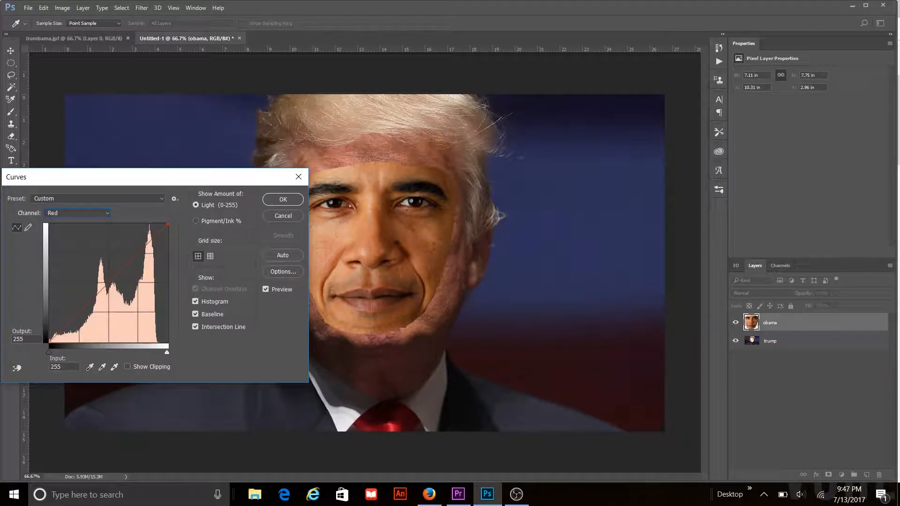
{"action": "left_click_drag", "start_coordinate": [112, 280], "coordinate": [111, 278]}
{"action": "left_click", "coordinate": [77, 213]}
{"action": "left_click", "coordinate": [57, 235]}
{"action": "left_click_drag", "start_coordinate": [116, 276], "coordinate": [116, 279]}
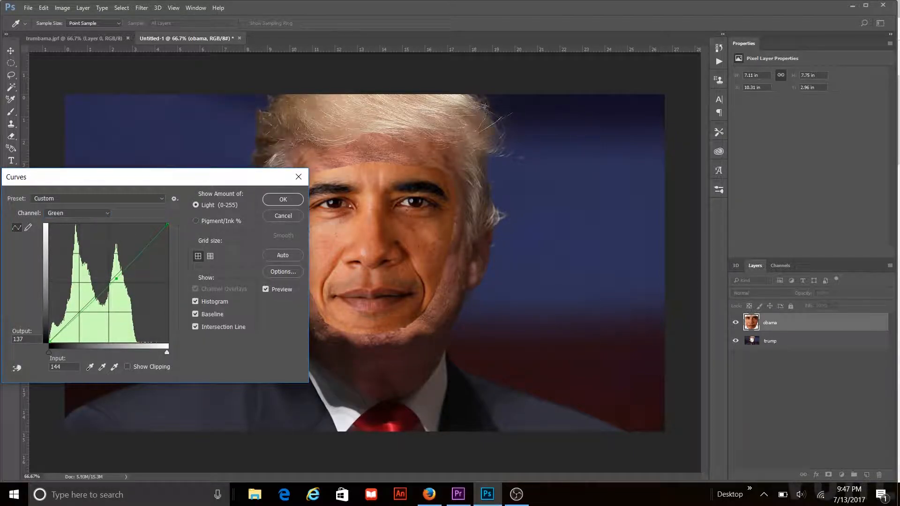
Raise the Blue curve to output 138 at input 126 and apply the Curves adjustment.
{"action": "left_click", "coordinate": [78, 213]}
{"action": "left_click", "coordinate": [52, 241]}
{"action": "left_click", "coordinate": [107, 279]}
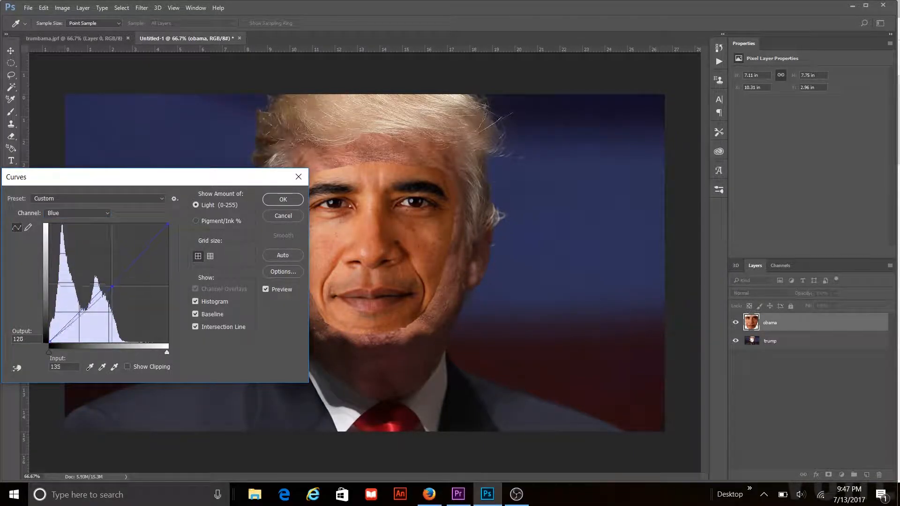
{"action": "left_click_drag", "start_coordinate": [107, 278], "coordinate": [107, 279]}
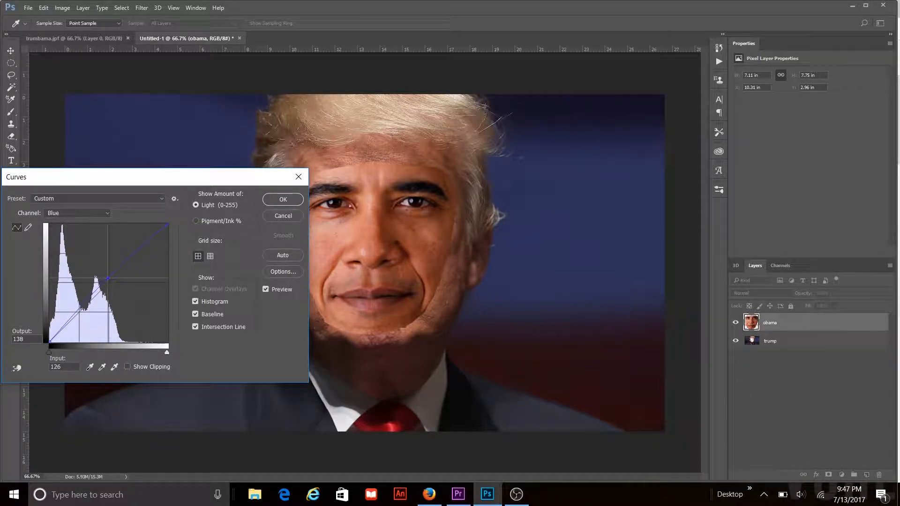
{"action": "left_click", "coordinate": [284, 199]}
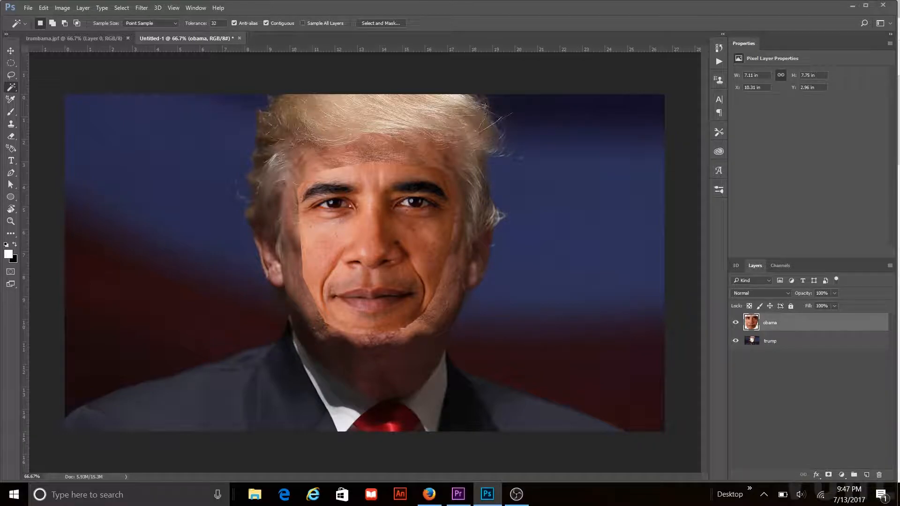
Auto-blend the obama and trump layers with the Panorama method, seamless tones and colors, and content-aware fill of transparent areas.
{"action": "left_click", "coordinate": [791, 341], "text": "shift"}
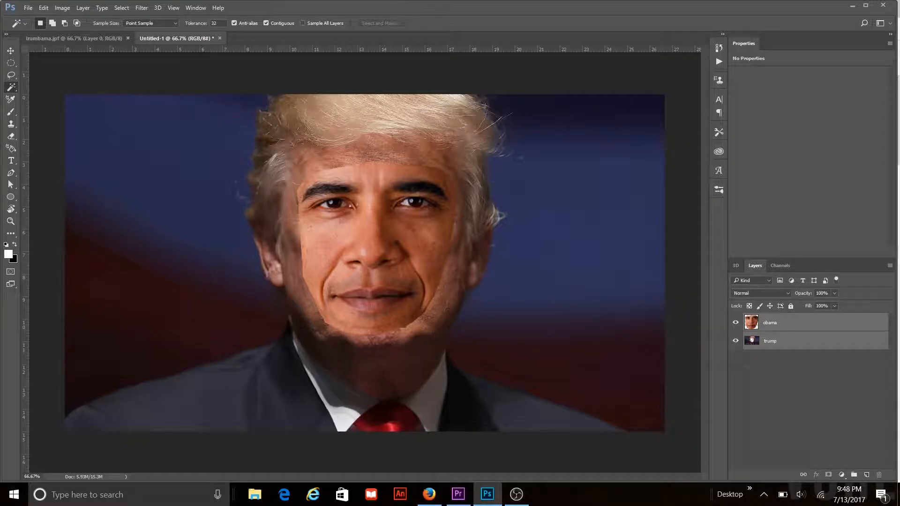
{"action": "left_click", "coordinate": [43, 7]}
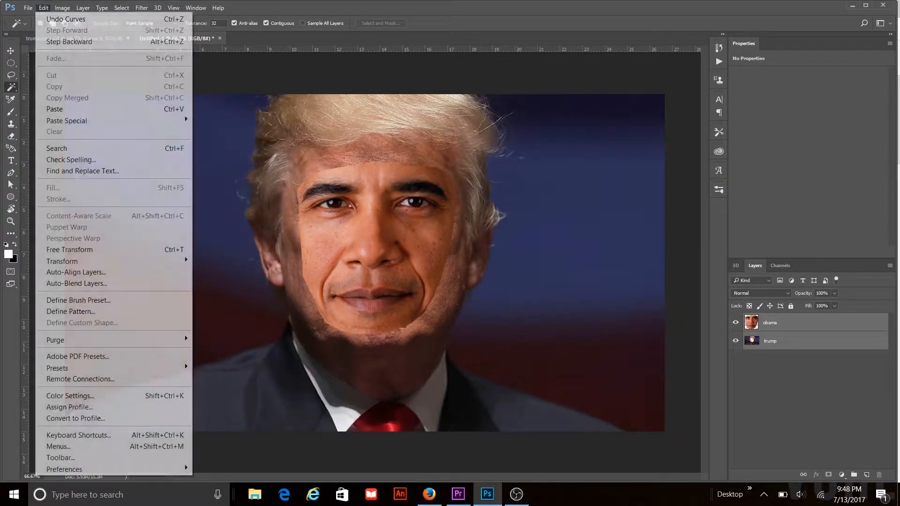
{"action": "left_click", "coordinate": [76, 283]}
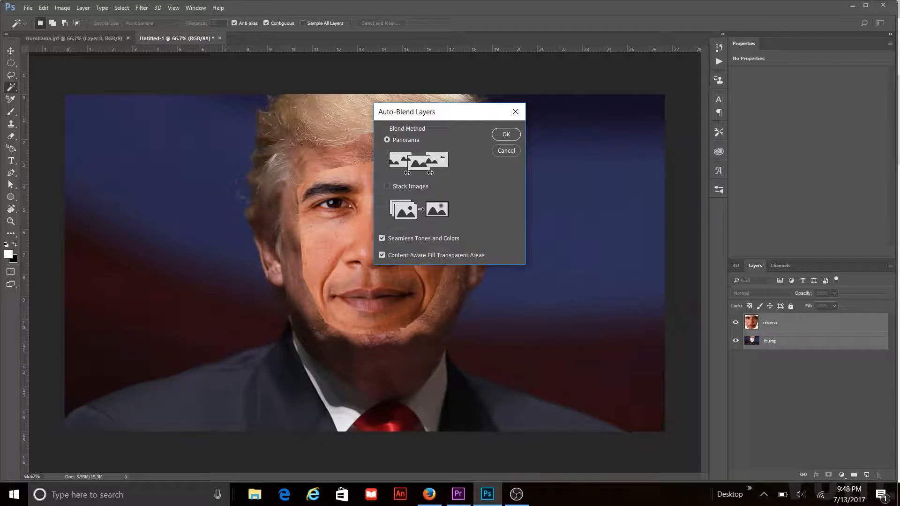
{"action": "key", "text": "Return"}
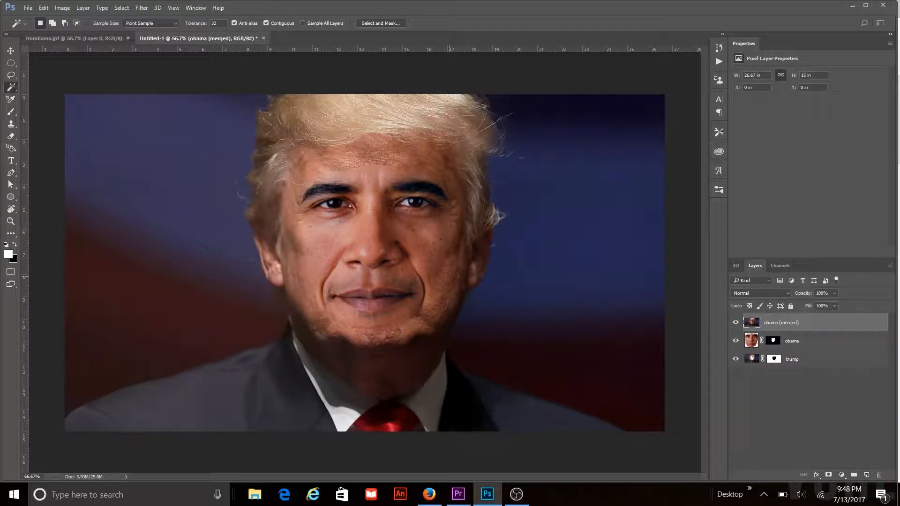
Examine the blend seams along the cheek, jaw and forehead of the merged portrait up close.
{"action": "key", "text": "z"}
{"action": "left_click", "coordinate": [438, 281]}
{"action": "left_click", "coordinate": [438, 281]}
{"action": "left_click", "coordinate": [436, 271]}
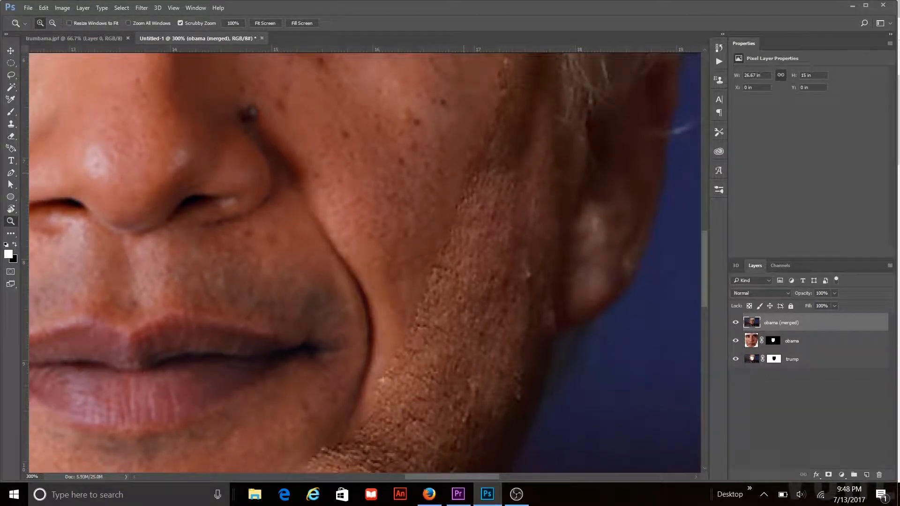
{"action": "scroll", "coordinate": [364, 262], "scroll_direction": "up", "scroll_amount": 3}
{"action": "scroll", "coordinate": [364, 262], "scroll_direction": "up", "scroll_amount": 10}
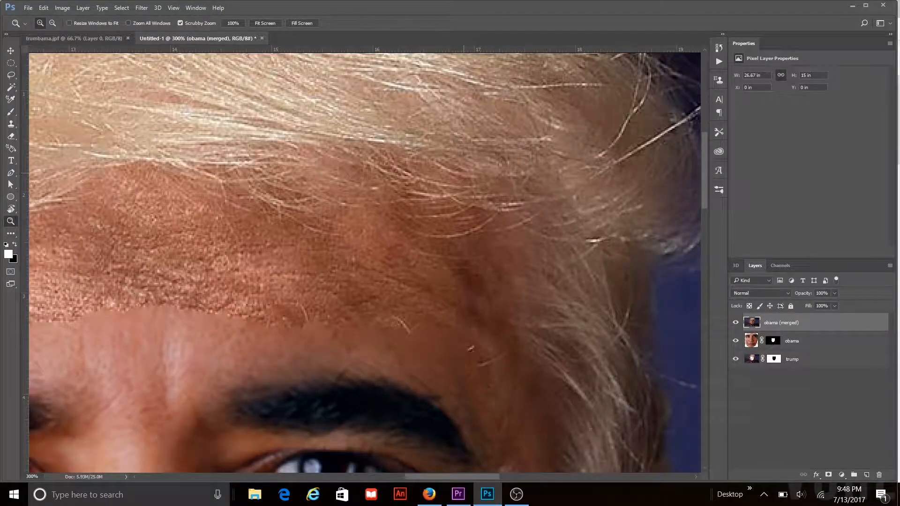
{"action": "scroll", "coordinate": [364, 262], "scroll_direction": "down", "scroll_amount": 8}
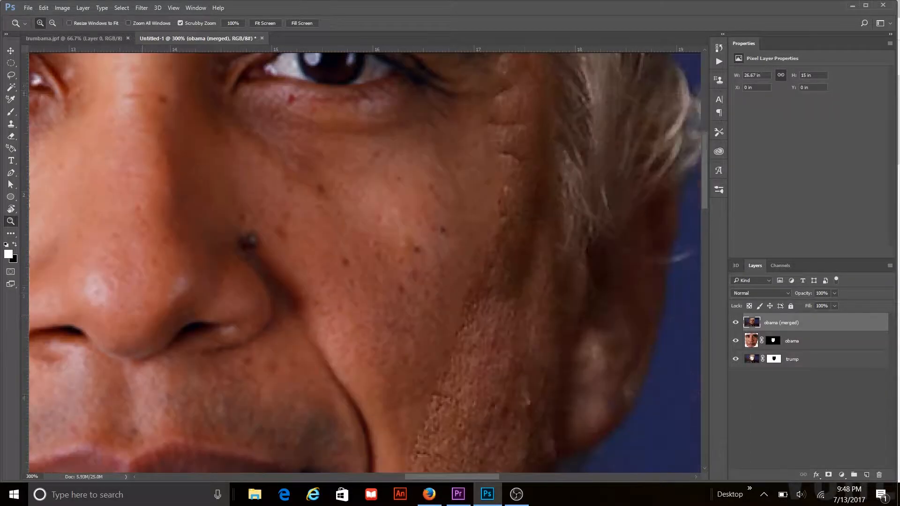
{"action": "key", "text": "ctrl+1"}
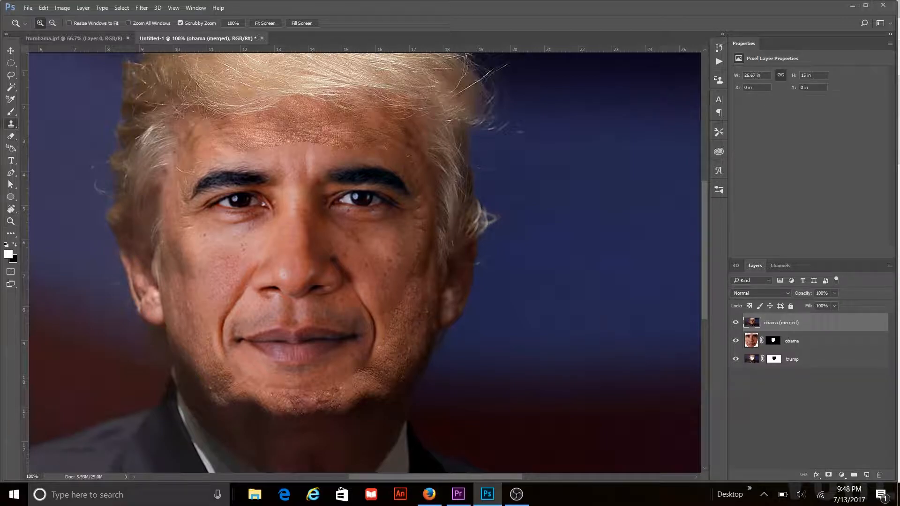
Blend away the forehead seam above the eyebrows and nose bridge on the obama (merged) layer with the Clone Stamp.
{"action": "left_click", "coordinate": [11, 124]}
{"action": "left_click", "coordinate": [44, 125]}
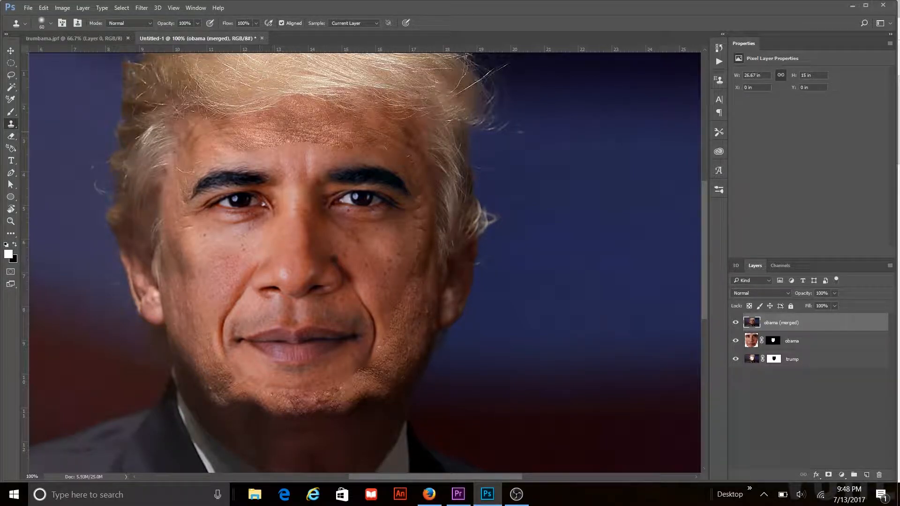
{"action": "key", "text": "z"}
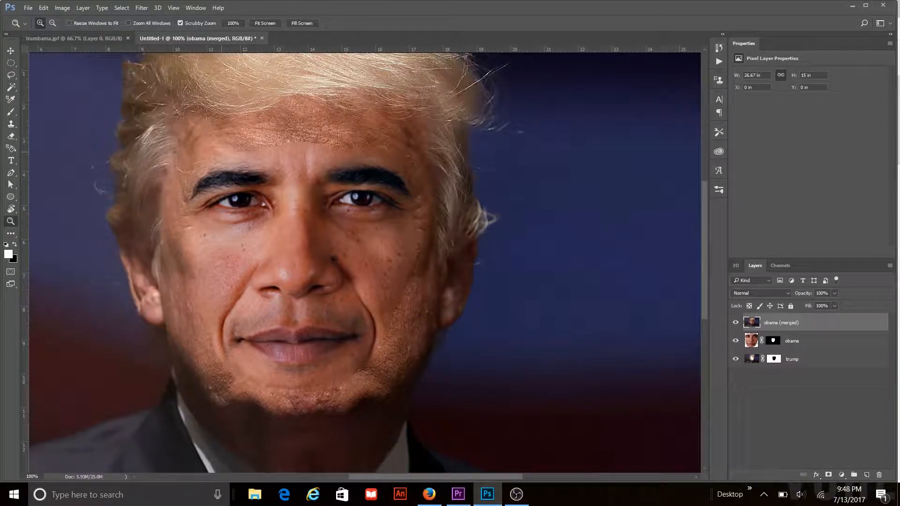
{"action": "left_click", "coordinate": [229, 152]}
{"action": "left_click", "coordinate": [228, 153]}
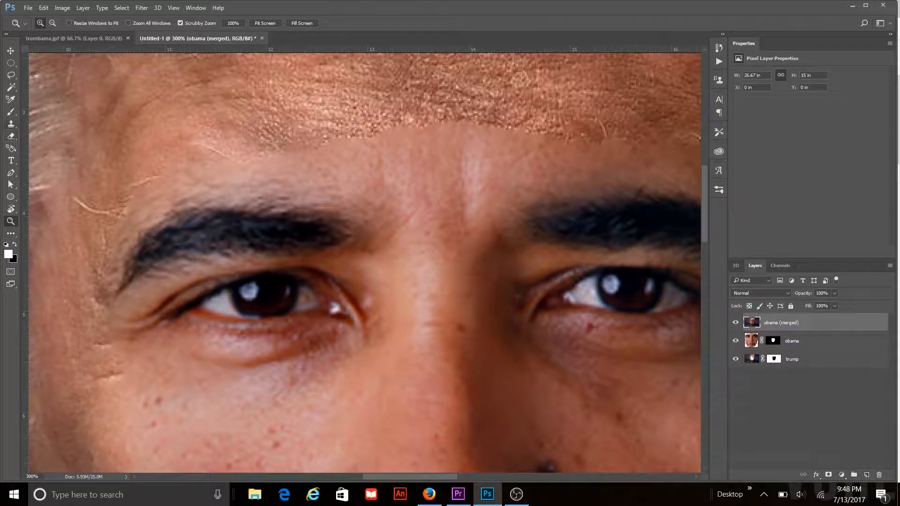
{"action": "left_click", "coordinate": [11, 124]}
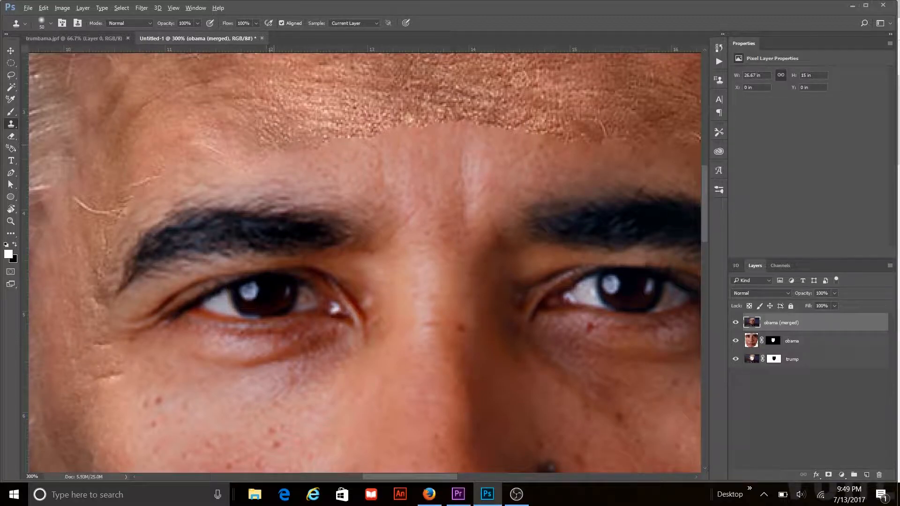
{"action": "mouse_move", "coordinate": [283, 144]}
{"action": "left_mouse_down"}
{"action": "mouse_move", "coordinate": [330, 143]}
{"action": "mouse_move", "coordinate": [333, 150]}
{"action": "mouse_move", "coordinate": [351, 136]}
{"action": "left_mouse_up"}
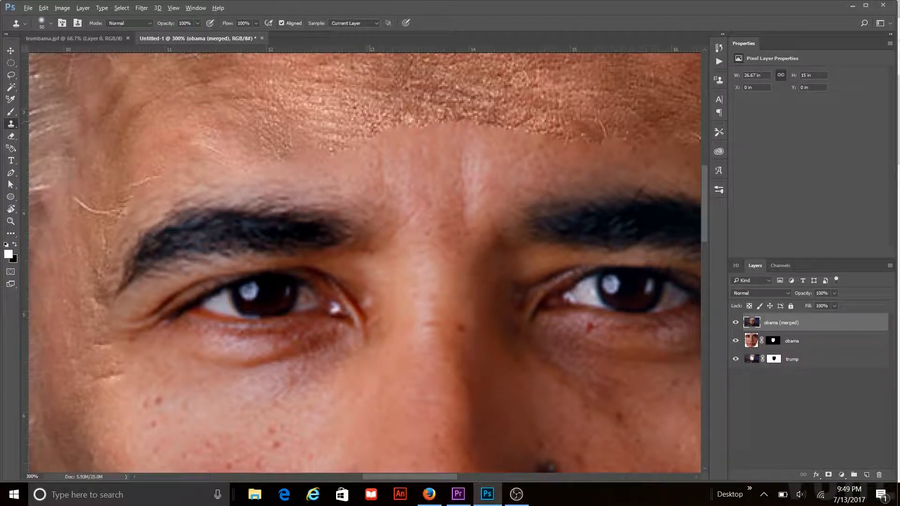
{"action": "left_click", "coordinate": [382, 125]}
{"action": "left_click_drag", "start_coordinate": [424, 122], "coordinate": [426, 126]}
{"action": "left_click", "coordinate": [473, 113]}
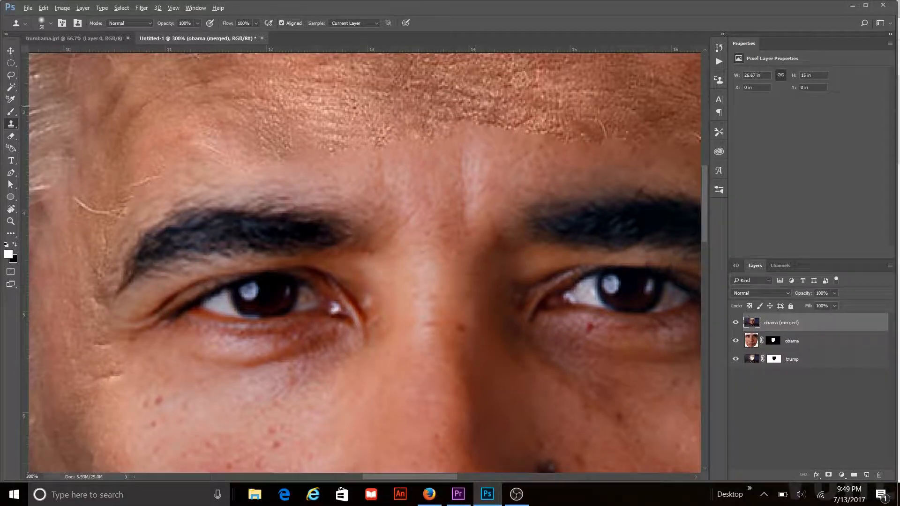
{"action": "left_click", "coordinate": [473, 127]}
{"action": "left_click", "coordinate": [472, 134]}
{"action": "left_click", "coordinate": [509, 133]}
{"action": "left_click", "coordinate": [462, 133]}
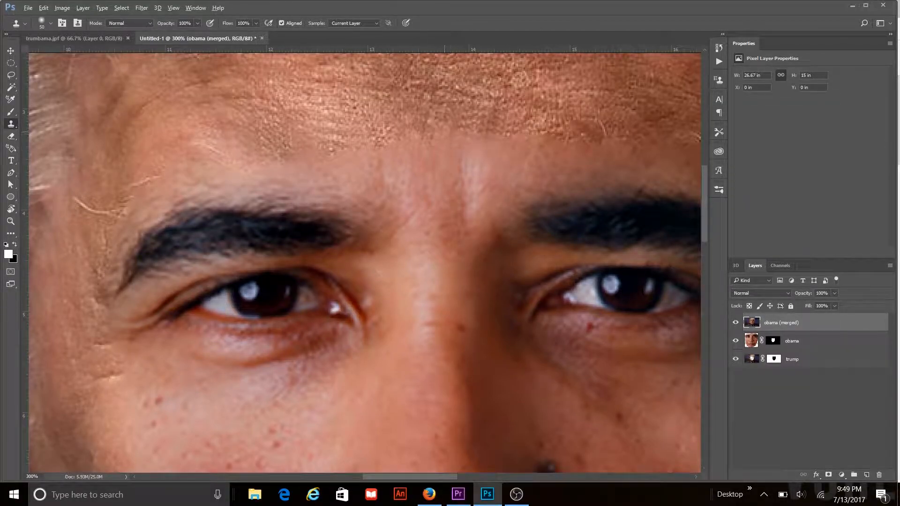
{"action": "left_click", "coordinate": [445, 134]}
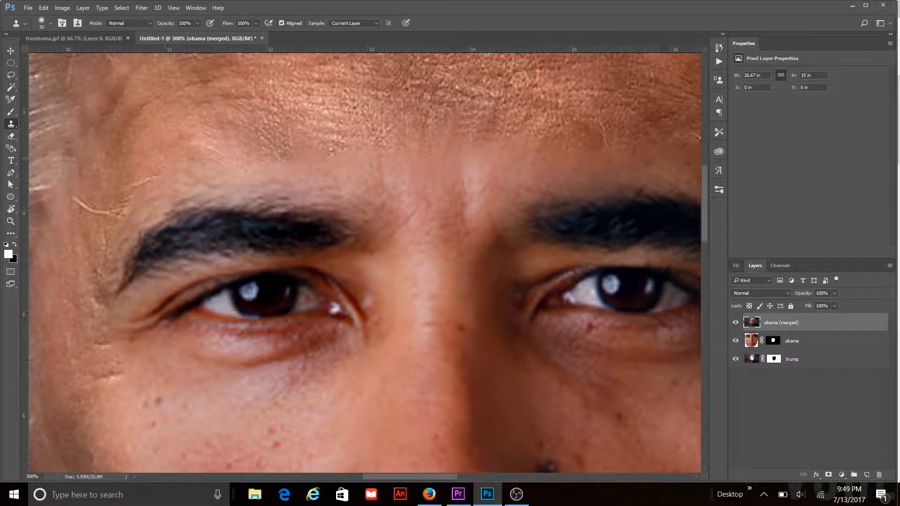
Check the forehead and the area around the eyes, and review the whole blended face for remaining seams.
{"action": "scroll", "coordinate": [573, 159], "scroll_direction": "right", "scroll_amount": 5}
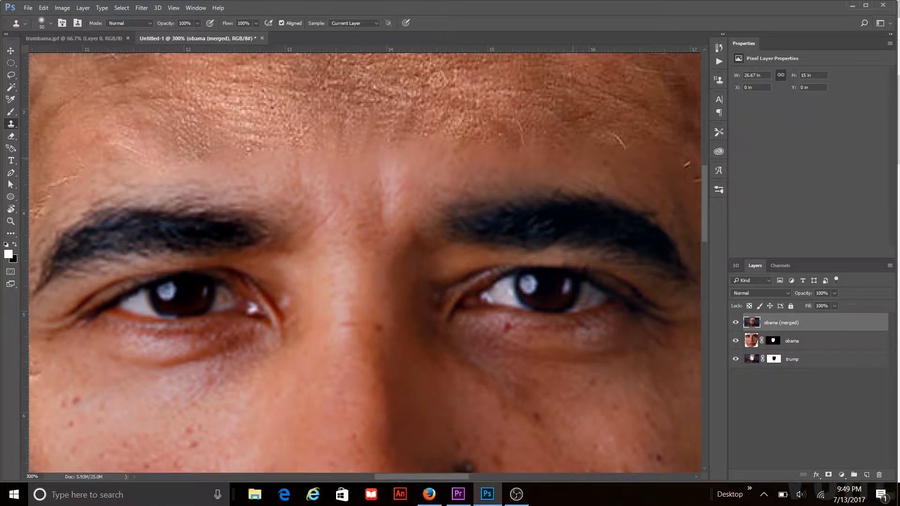
{"action": "scroll", "coordinate": [573, 159], "scroll_direction": "right", "scroll_amount": 1}
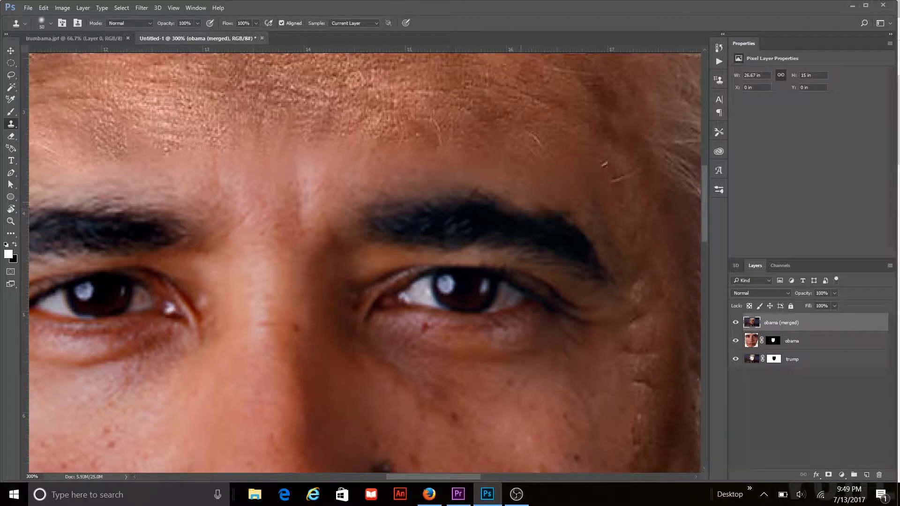
{"action": "key", "text": "ctrl+minus"}
{"action": "key", "text": "ctrl+minus"}
{"action": "key", "text": "ctrl+minus"}
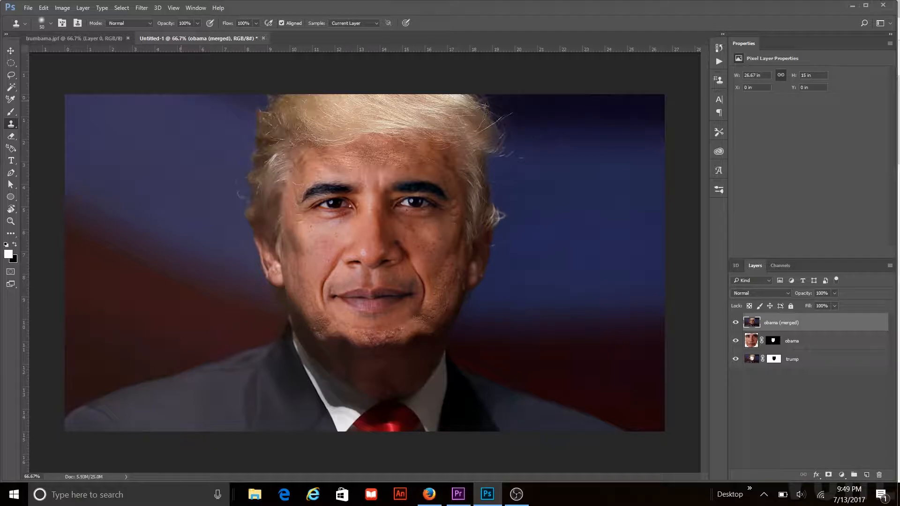
{"action": "key", "text": "ctrl+plus"}
{"action": "key", "text": "ctrl+plus"}
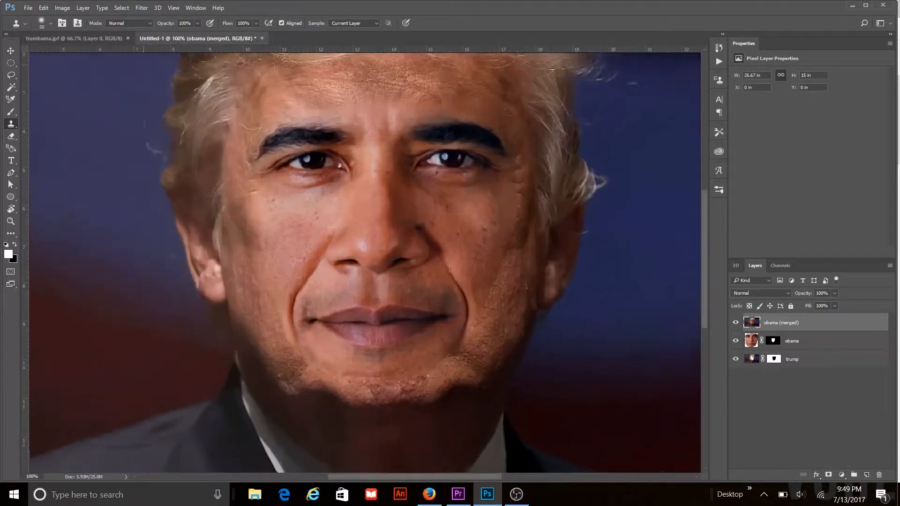
Clone skin over the forehead seam between the eyebrows with the Clone Stamp at brush size 90.
{"action": "scroll", "coordinate": [365, 259], "scroll_direction": "up", "scroll_amount": 3}
{"action": "scroll", "coordinate": [365, 259], "scroll_direction": "up", "scroll_amount": 5}
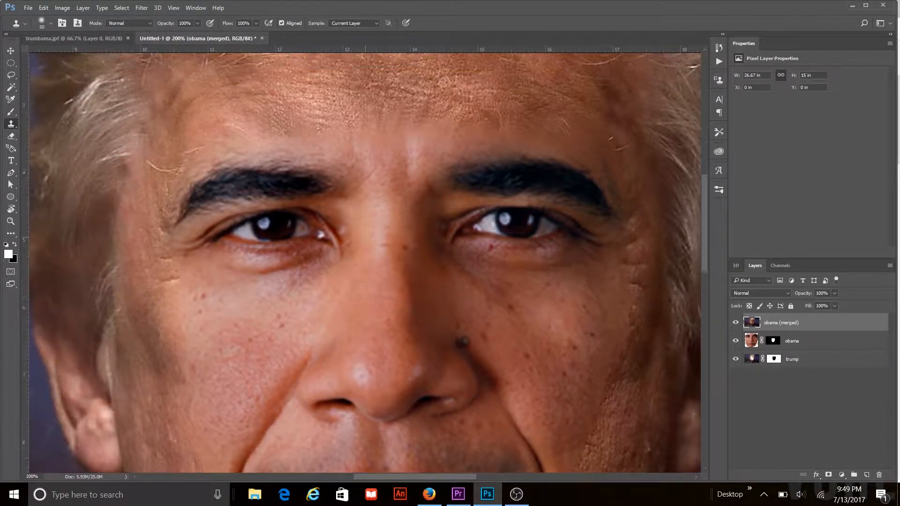
{"action": "key", "text": "bracketright"}
{"action": "key", "text": "bracketright"}
{"action": "left_click", "coordinate": [374, 162]}
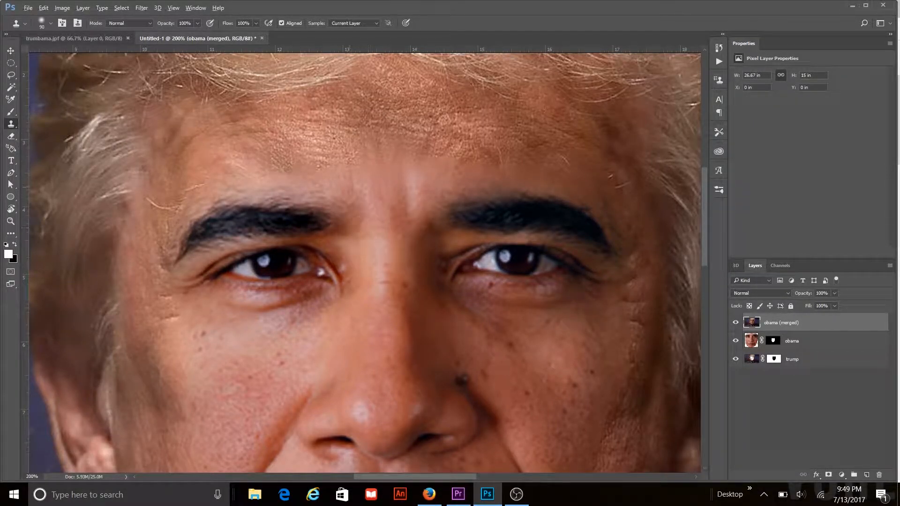
{"action": "left_click", "coordinate": [345, 154]}
{"action": "left_click", "coordinate": [436, 147]}
{"action": "left_click", "coordinate": [347, 151]}
{"action": "left_click", "coordinate": [410, 127]}
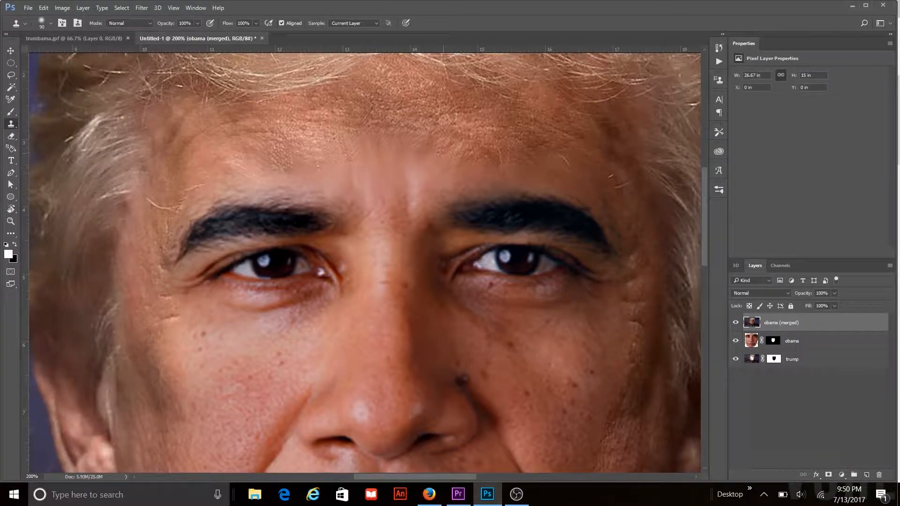
Clone forehead skin texture into the smooth patch above the nose bridge with the Clone Stamp at brush size 60.
{"action": "scroll", "coordinate": [572, 297], "scroll_direction": "down", "scroll_amount": 1}
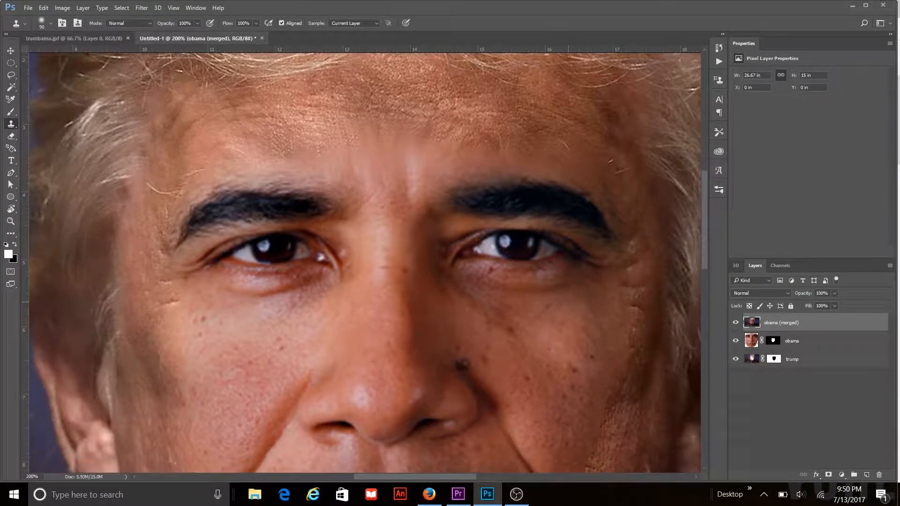
{"action": "key", "text": "ctrl+minus"}
{"action": "key", "text": "ctrl+minus"}
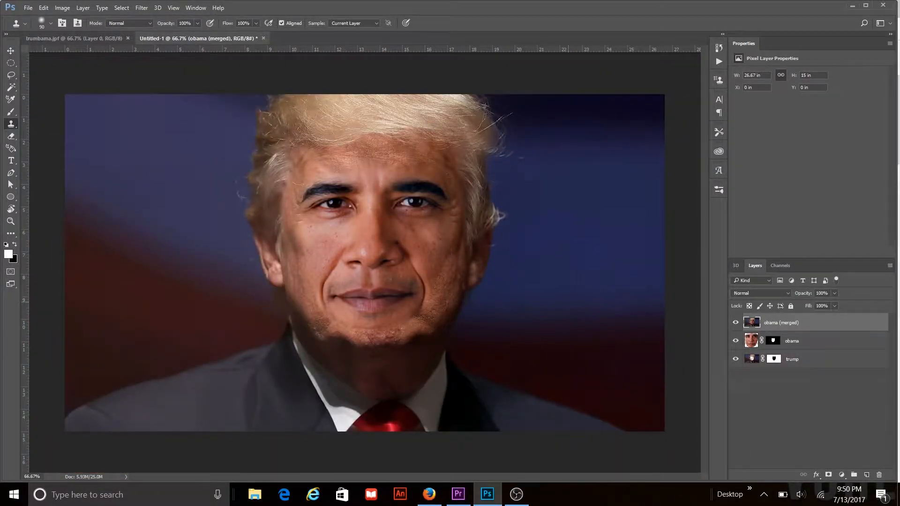
{"action": "key", "text": "ctrl+plus"}
{"action": "key", "text": "ctrl+plus"}
{"action": "key", "text": "ctrl+plus"}
{"action": "scroll", "coordinate": [364, 263], "scroll_direction": "up", "scroll_amount": 3}
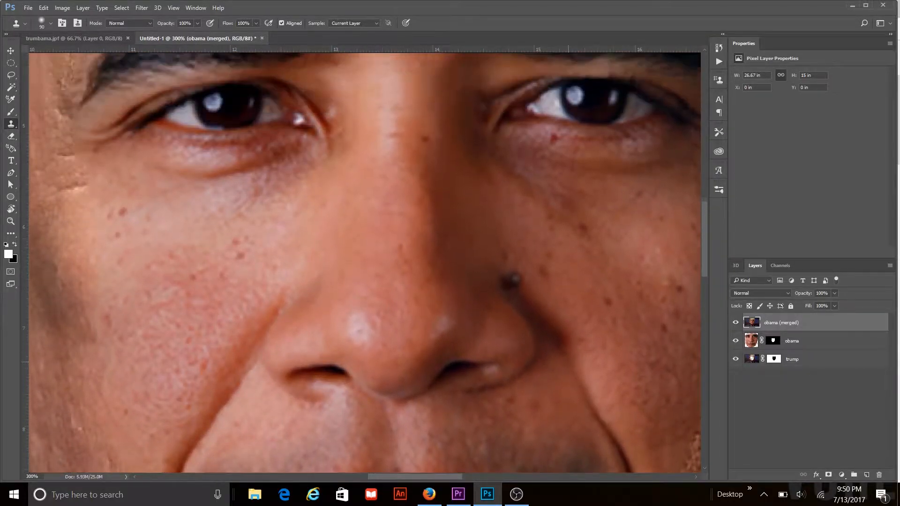
{"action": "scroll", "coordinate": [365, 262], "scroll_direction": "up", "scroll_amount": 5}
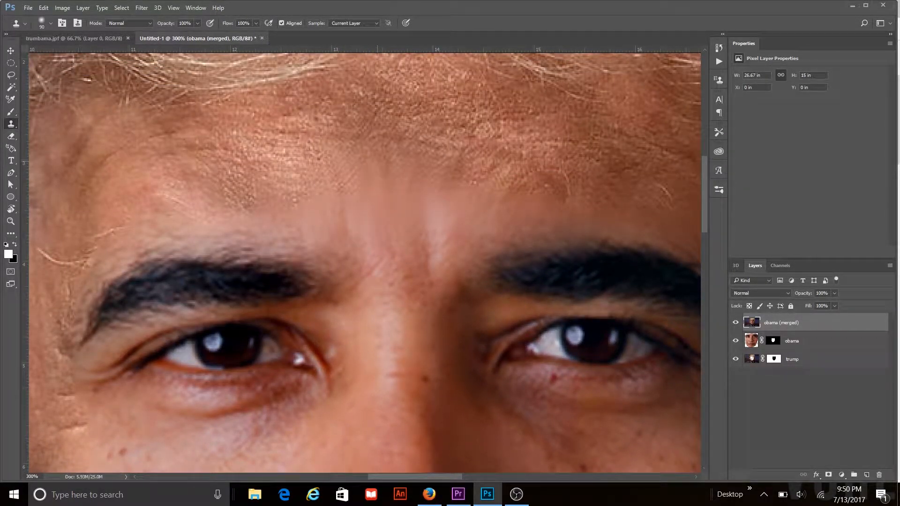
{"action": "left_click_drag", "start_coordinate": [220, 190], "coordinate": [229, 199]}
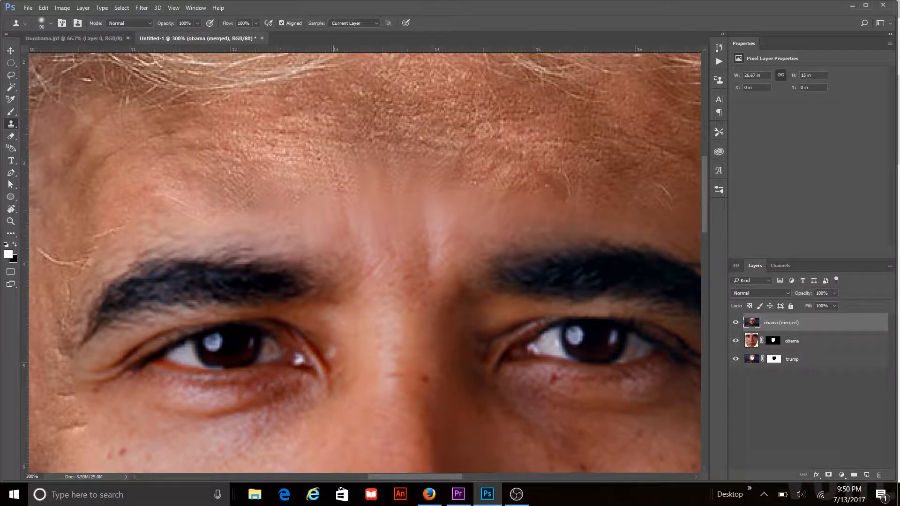
{"action": "key", "text": "bracketleft"}
{"action": "key", "text": "bracketleft"}
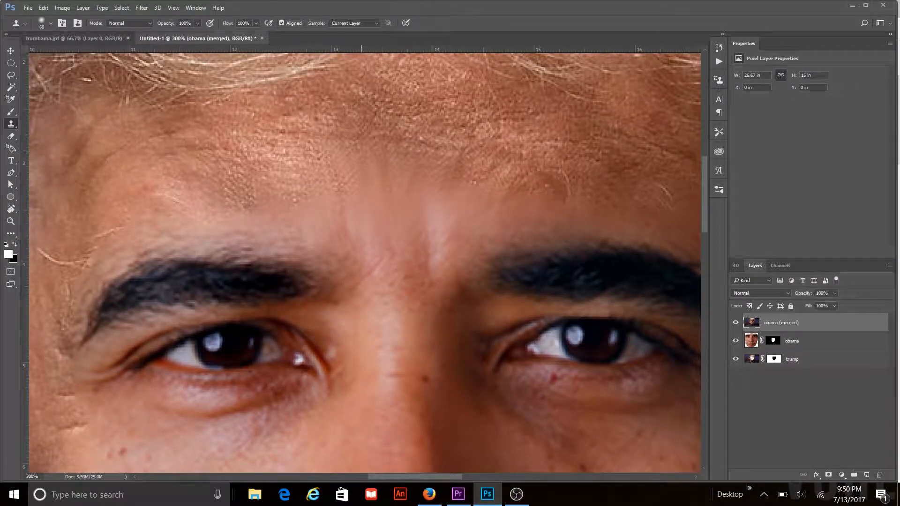
{"action": "left_click_drag", "start_coordinate": [338, 148], "coordinate": [378, 125]}
{"action": "left_click_drag", "start_coordinate": [356, 192], "coordinate": [370, 155]}
Undo the clone stroke painted over the eyebrow and reduce the Clone Stamp brush size to 45.
{"action": "mouse_move", "coordinate": [461, 206]}
{"action": "left_mouse_down"}
{"action": "mouse_move", "coordinate": [429, 169]}
{"action": "mouse_move", "coordinate": [328, 173]}
{"action": "mouse_move", "coordinate": [356, 216]}
{"action": "mouse_move", "coordinate": [419, 225]}
{"action": "mouse_move", "coordinate": [310, 258]}
{"action": "mouse_move", "coordinate": [203, 267]}
{"action": "left_mouse_up"}
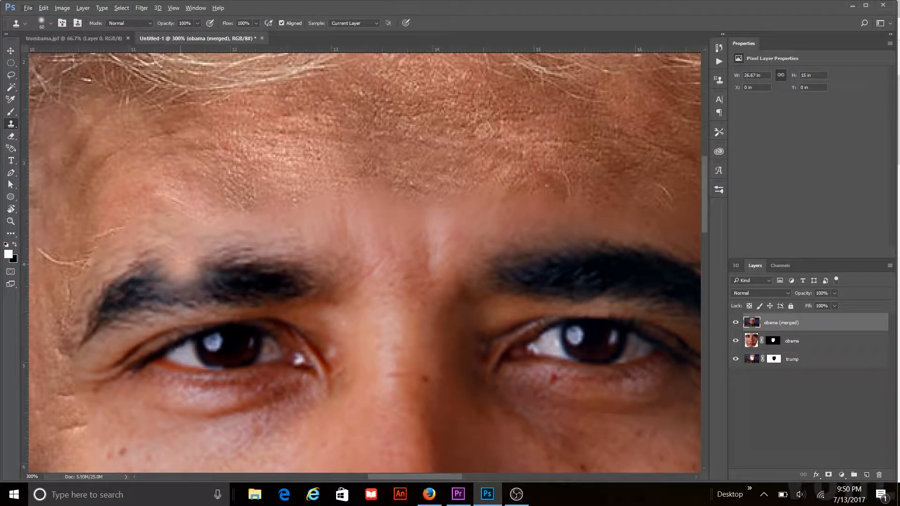
{"action": "key", "text": "bracketleft"}
{"action": "key", "text": "bracketleft"}
{"action": "key", "text": "ctrl+z"}
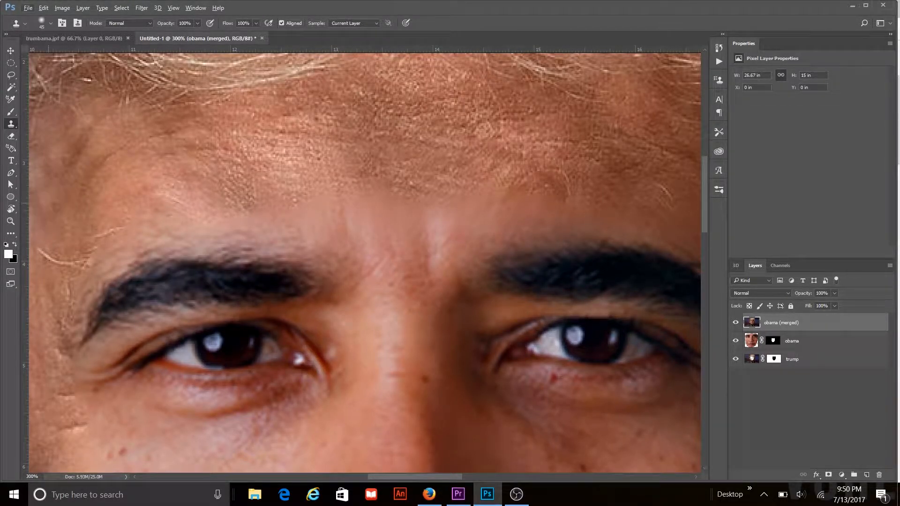
Clone smooth skin over the rough seam texture on the temple and upper cheek next to the subject's left eye.
{"action": "scroll", "coordinate": [365, 262], "scroll_direction": "right", "scroll_amount": 10}
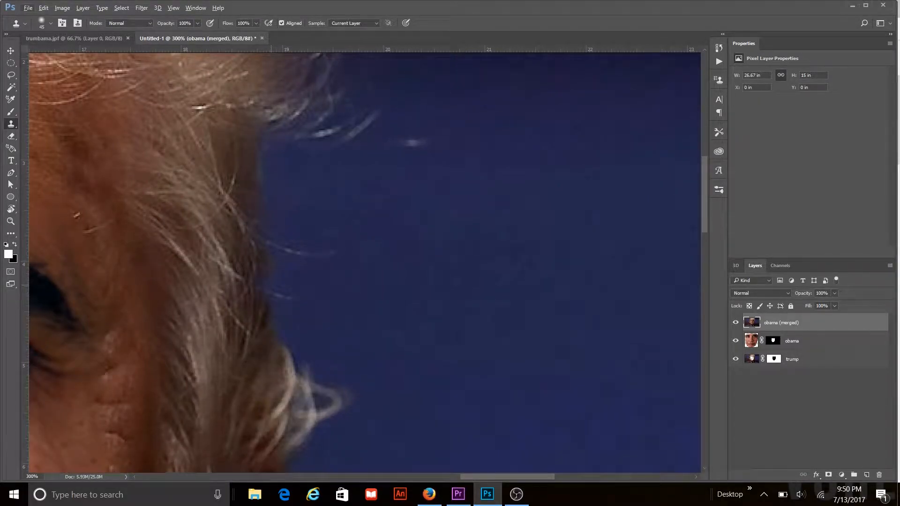
{"action": "scroll", "coordinate": [365, 263], "scroll_direction": "left", "scroll_amount": 2}
{"action": "scroll", "coordinate": [365, 262], "scroll_direction": "left", "scroll_amount": 3}
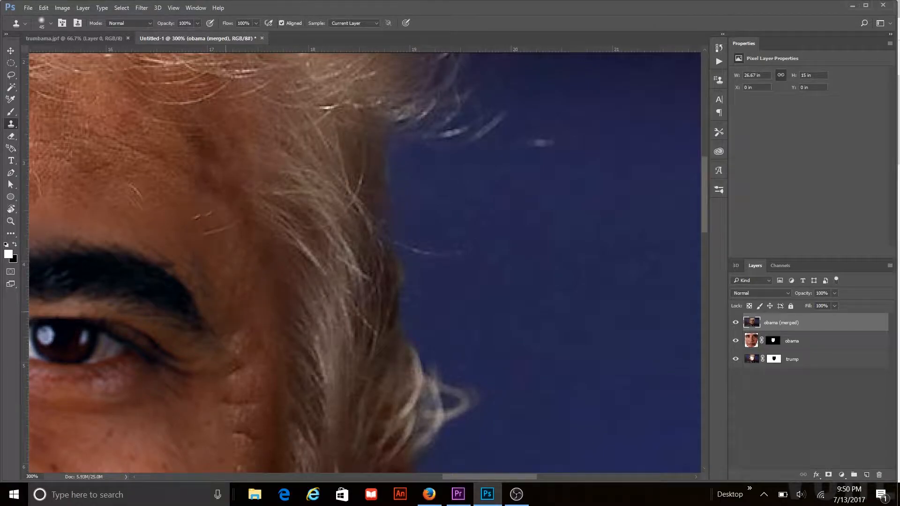
{"action": "scroll", "coordinate": [366, 262], "scroll_direction": "down", "scroll_amount": 1}
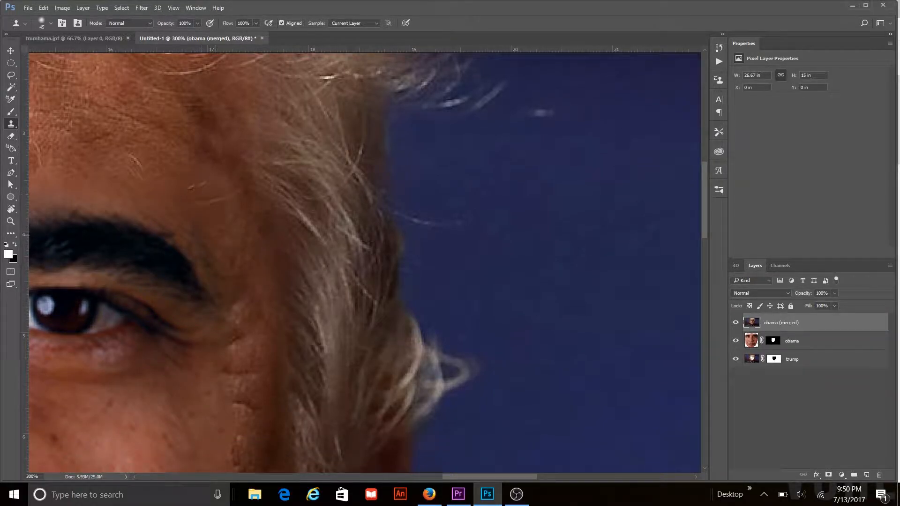
{"action": "scroll", "coordinate": [365, 262], "scroll_direction": "down", "scroll_amount": 4}
{"action": "left_click", "coordinate": [228, 245]}
{"action": "left_click", "coordinate": [236, 277]}
{"action": "left_click", "coordinate": [239, 285]}
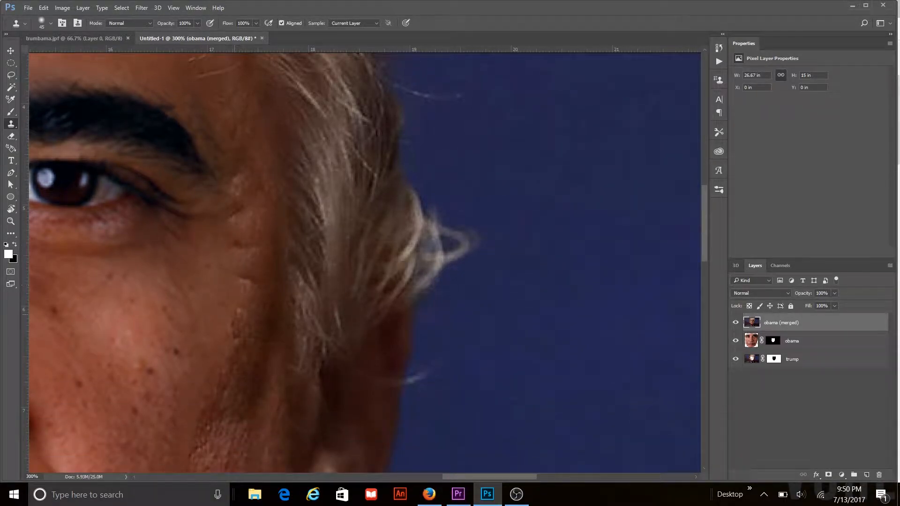
{"action": "left_click", "coordinate": [237, 326]}
{"action": "left_click", "coordinate": [236, 355]}
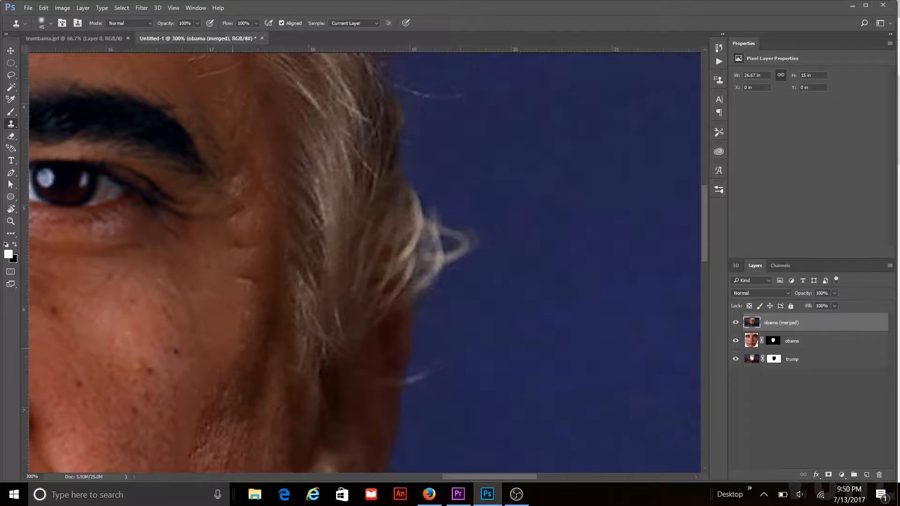
{"action": "left_click", "coordinate": [231, 371]}
Blend the rough skin patch on the lower cheek, between the ear and the smile line, with the Clone Stamp.
{"action": "scroll", "coordinate": [202, 366], "scroll_direction": "down", "scroll_amount": 5}
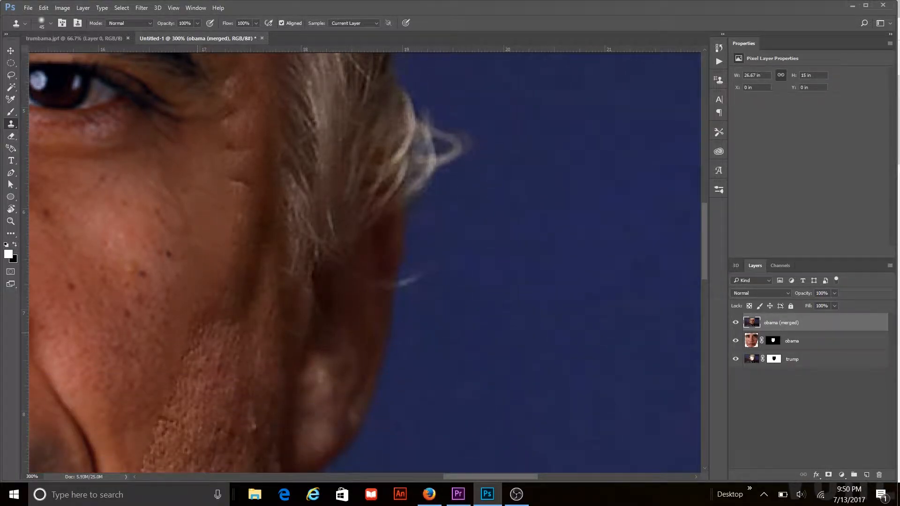
{"action": "scroll", "coordinate": [198, 334], "scroll_direction": "down", "scroll_amount": 2}
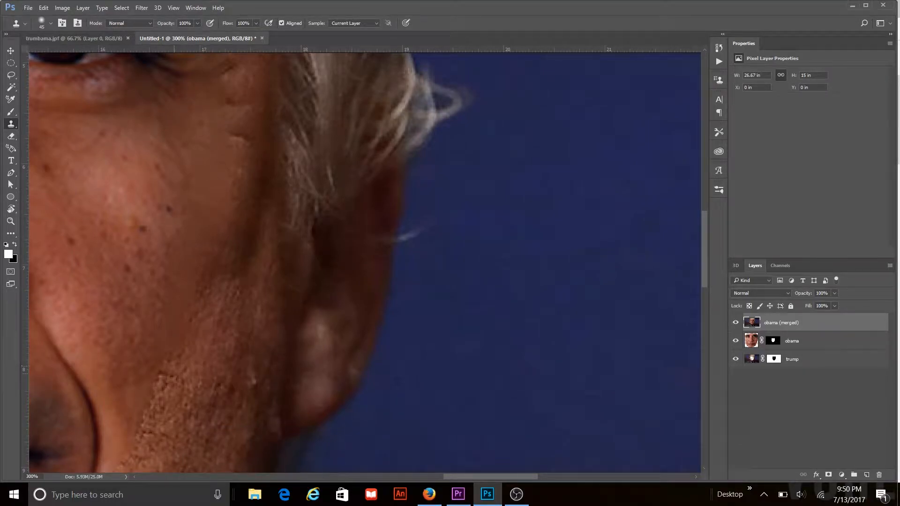
{"action": "scroll", "coordinate": [176, 375], "scroll_direction": "down", "scroll_amount": 2}
{"action": "left_click_drag", "start_coordinate": [166, 350], "coordinate": [172, 350]}
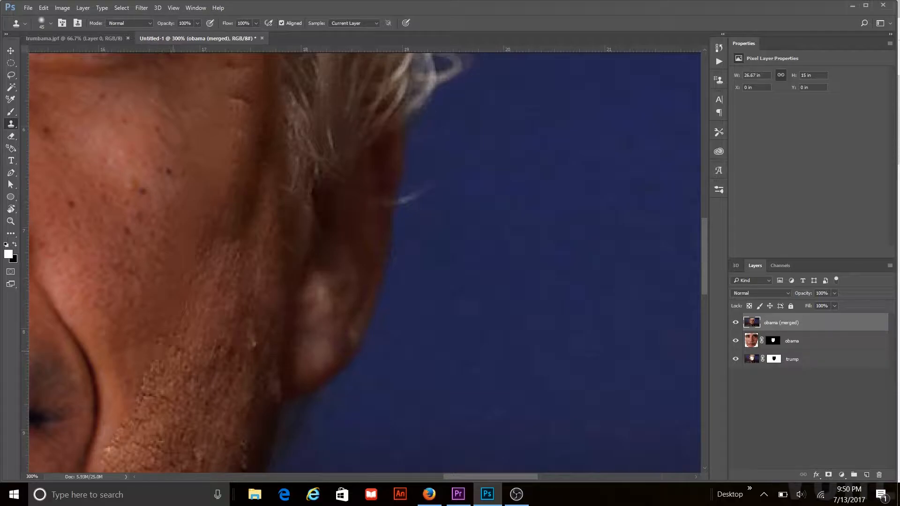
{"action": "scroll", "coordinate": [155, 371], "scroll_direction": "down", "scroll_amount": 2}
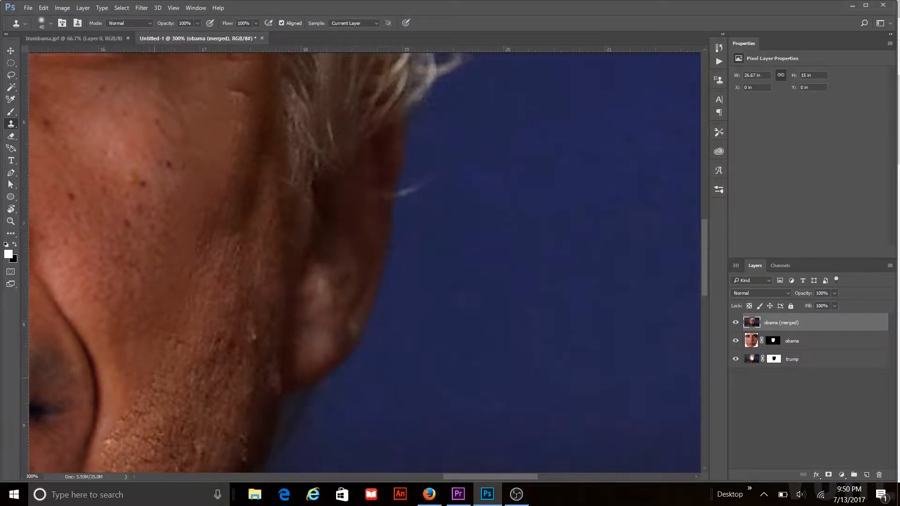
{"action": "left_click_drag", "start_coordinate": [126, 397], "coordinate": [133, 402]}
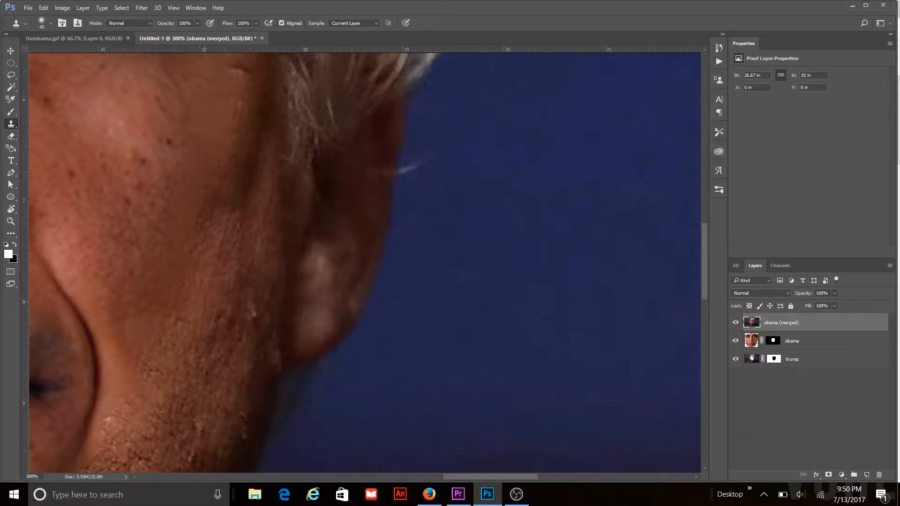
Clone skin along the chin and lower jaw edge to soften the bright, rough seam there.
{"action": "key", "text": "ctrl+minus"}
{"action": "key", "text": "ctrl+minus"}
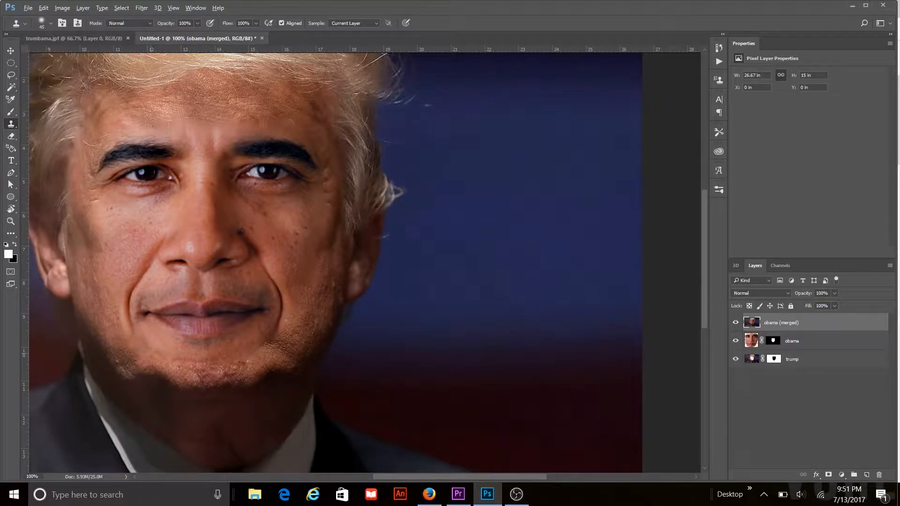
{"action": "left_click", "coordinate": [163, 366]}
{"action": "left_click", "coordinate": [179, 369]}
{"action": "left_click_drag", "start_coordinate": [193, 373], "coordinate": [210, 372]}
{"action": "left_click", "coordinate": [227, 371]}
{"action": "left_click", "coordinate": [240, 366]}
{"action": "left_click_drag", "start_coordinate": [248, 361], "coordinate": [254, 362]}
{"action": "left_click", "coordinate": [266, 348]}
{"action": "left_click", "coordinate": [271, 346]}
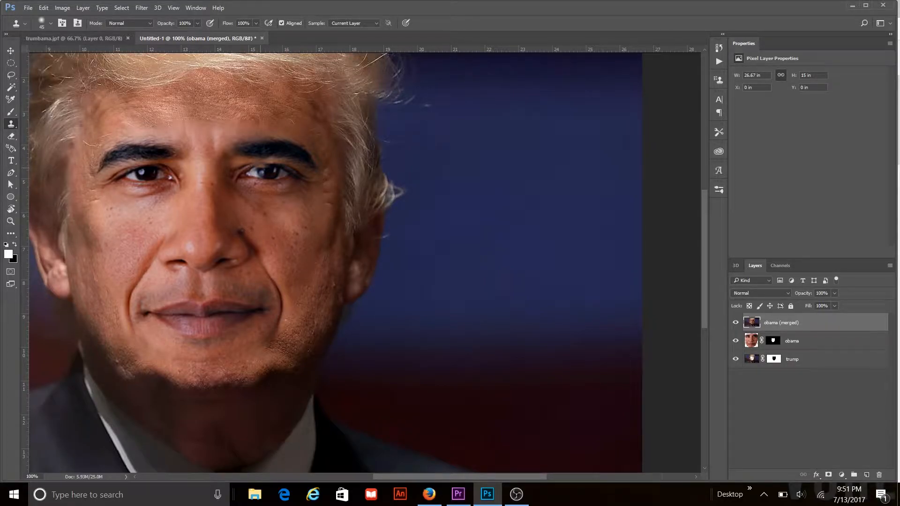
{"action": "key", "text": "ctrl+minus"}
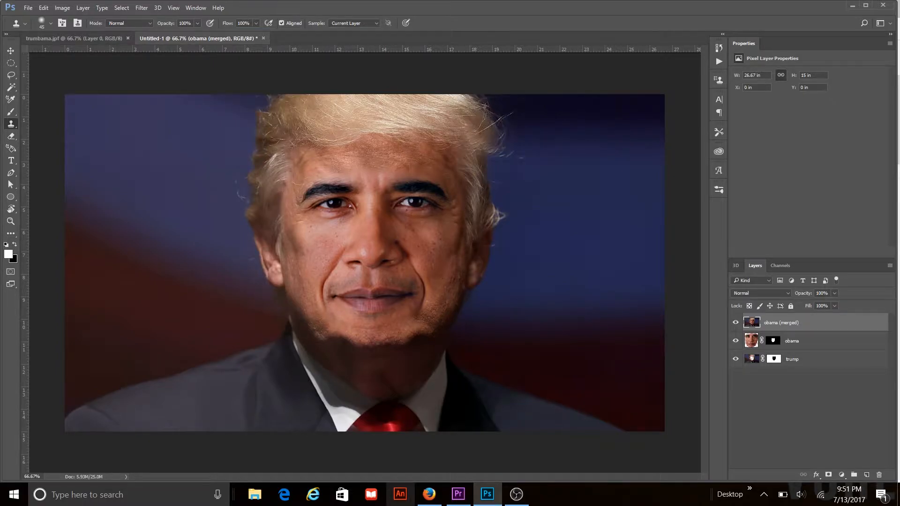
Delete the separate obama and trump layers, keeping only the obama (merged) layer.
{"action": "mouse_move", "coordinate": [429, 494]}
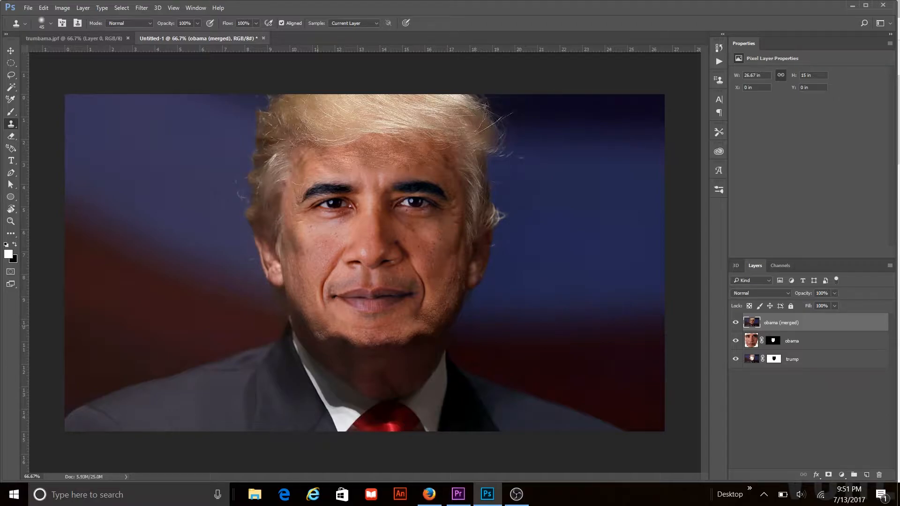
{"action": "left_click", "coordinate": [815, 340]}
{"action": "key", "text": "Delete"}
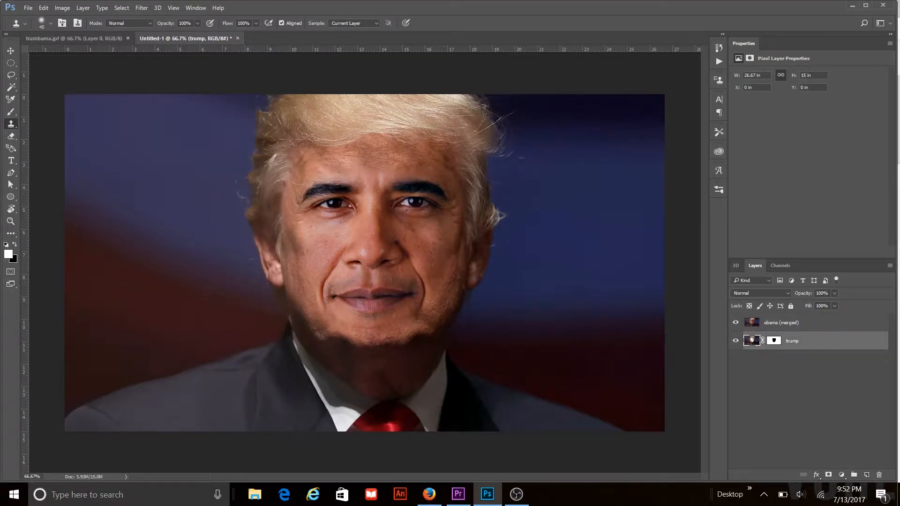
{"action": "key", "text": "Delete"}
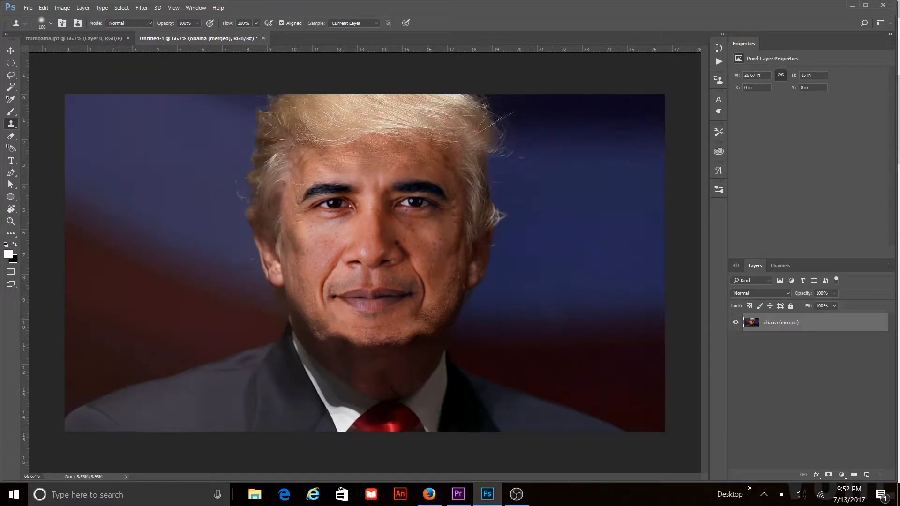
Review the whole merged portrait and compare it with the face swap in the other open document, trumbama.
{"action": "key", "text": "ctrl+minus"}
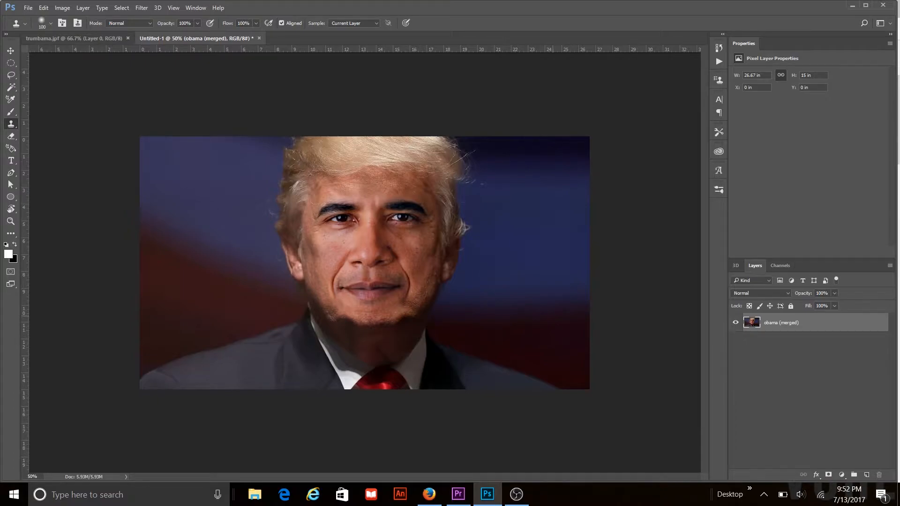
{"action": "key", "text": "ctrl+minus"}
{"action": "key", "text": "ctrl+plus"}
{"action": "key", "text": "ctrl+plus"}
{"action": "key", "text": "ctrl+minus"}
{"action": "key", "text": "ctrl+Tab"}
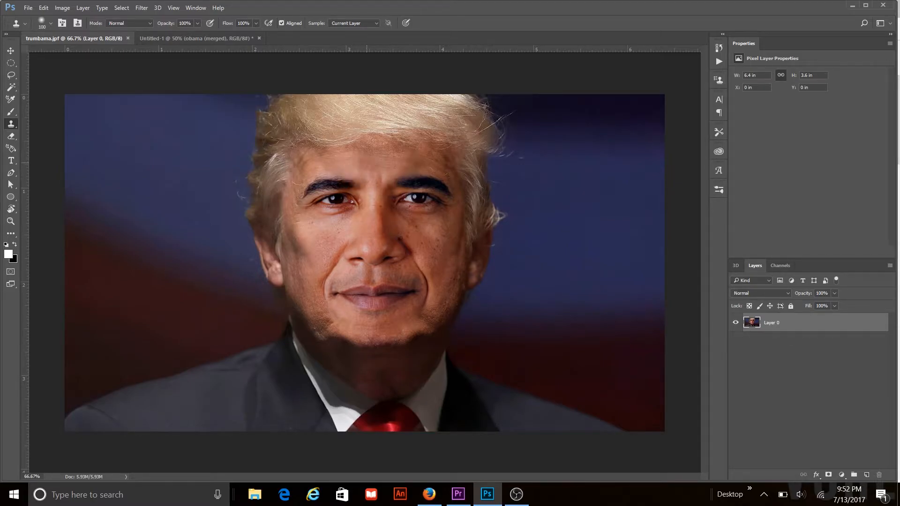
{"action": "left_click", "coordinate": [196, 38]}
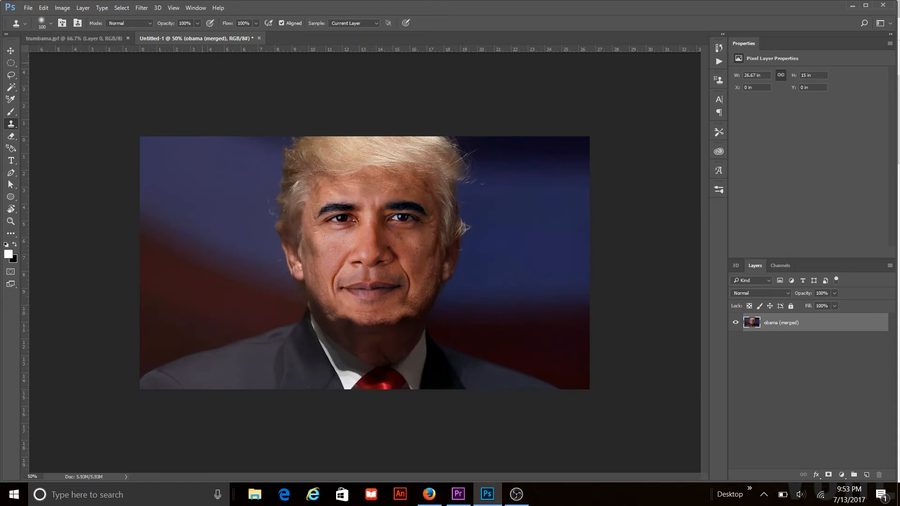
{"action": "key", "text": "ctrl+plus"}
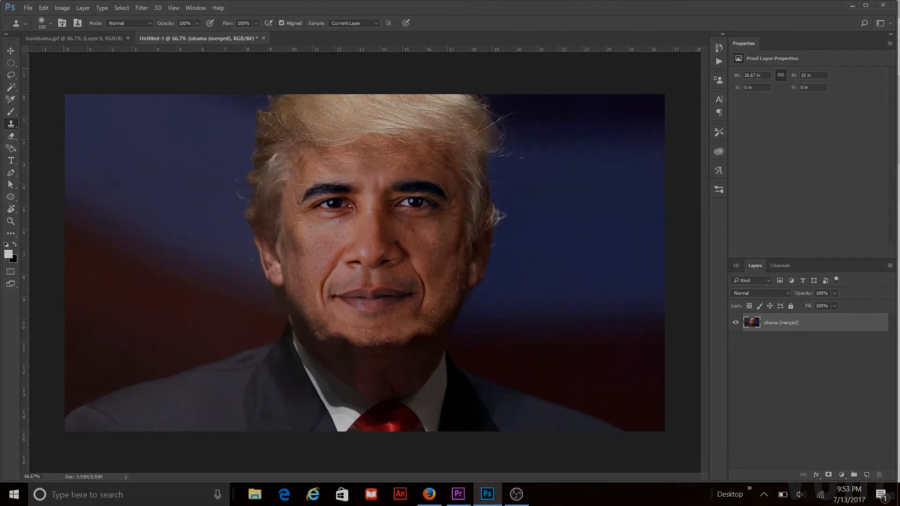